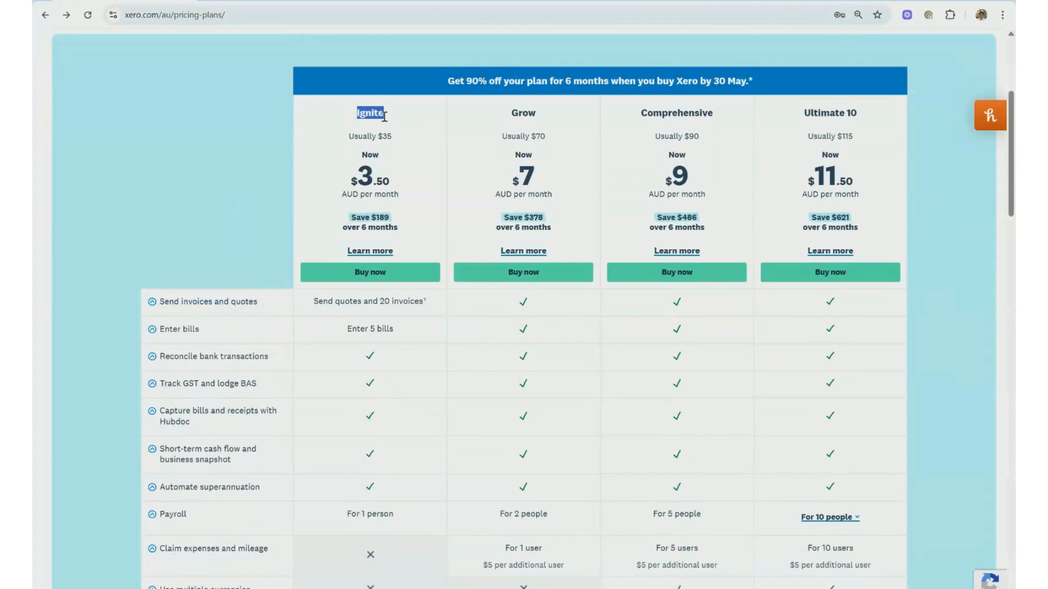
Step: Compare the Xero pricing plans, examining the Ignite and Grow limits for invoices, bills, payroll and superannuation
click(515, 109)
double_click(515, 109)
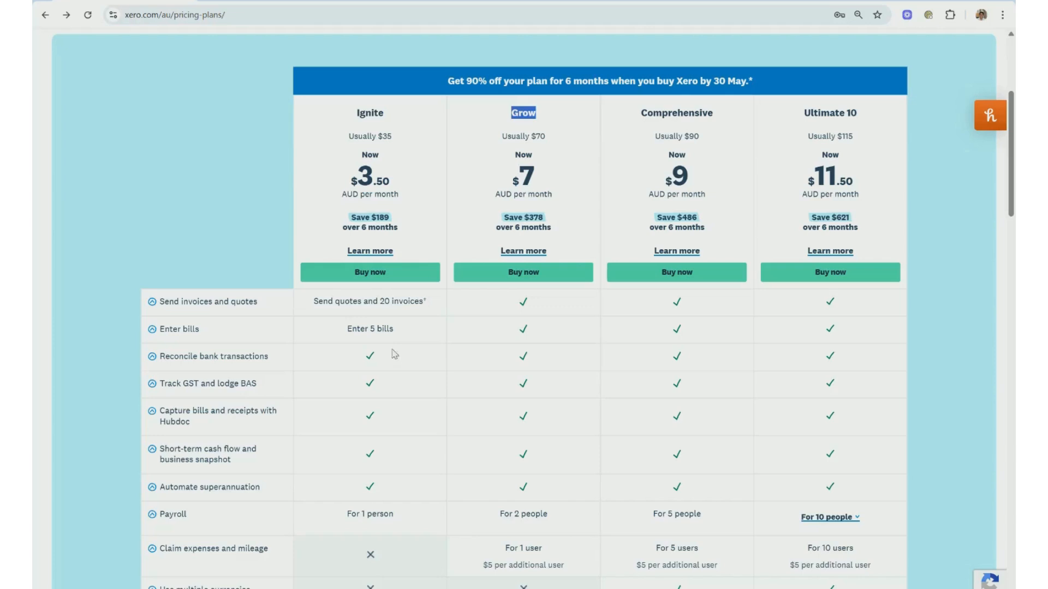
drag(314, 302, 433, 303)
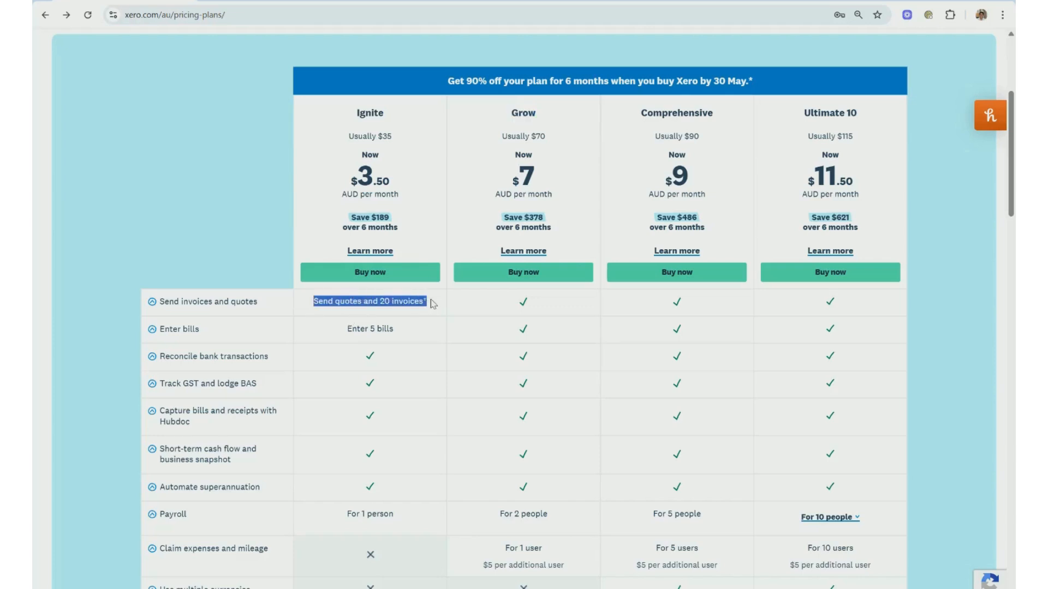
drag(346, 329, 393, 324)
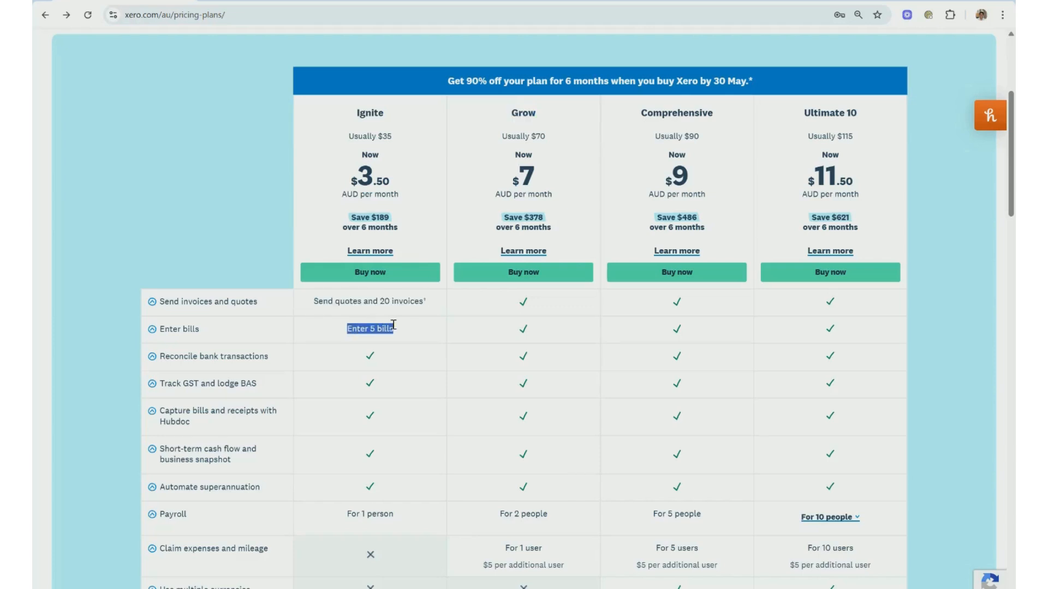
scroll(371, 328, down, 2)
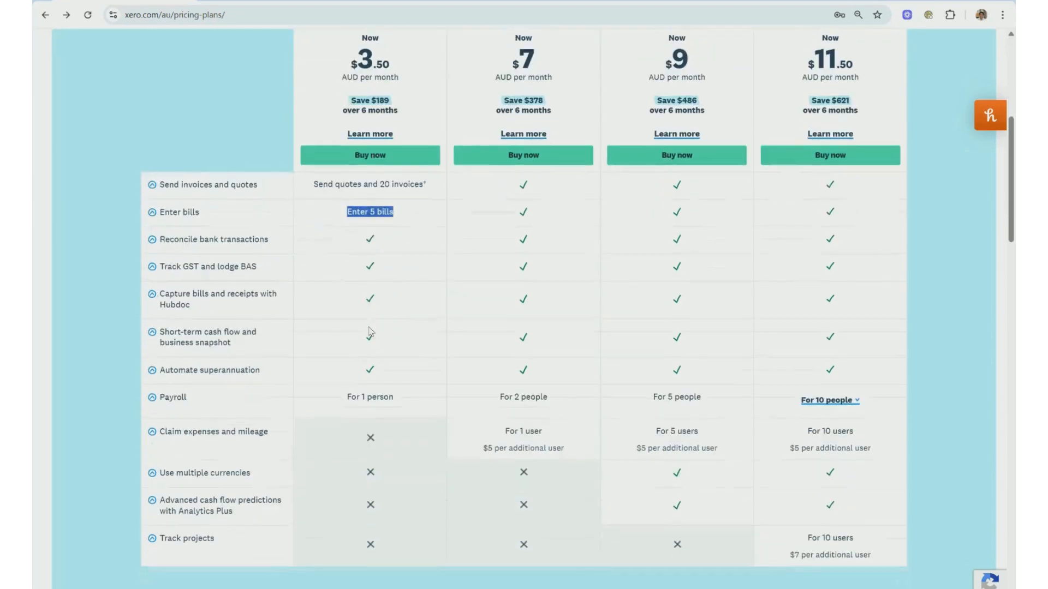
drag(347, 398, 409, 398)
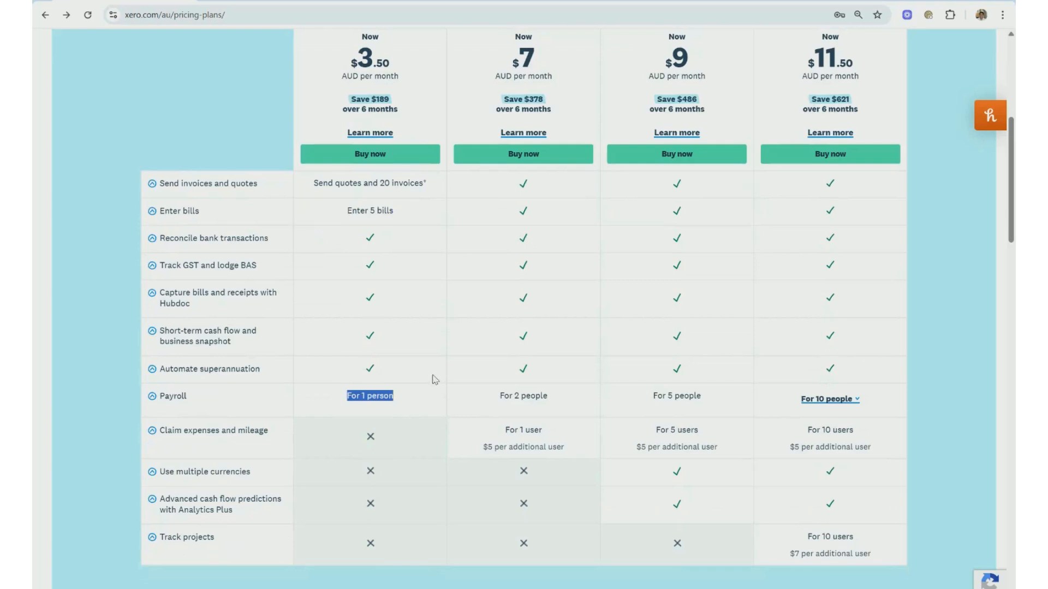
scroll(446, 392, up, 1)
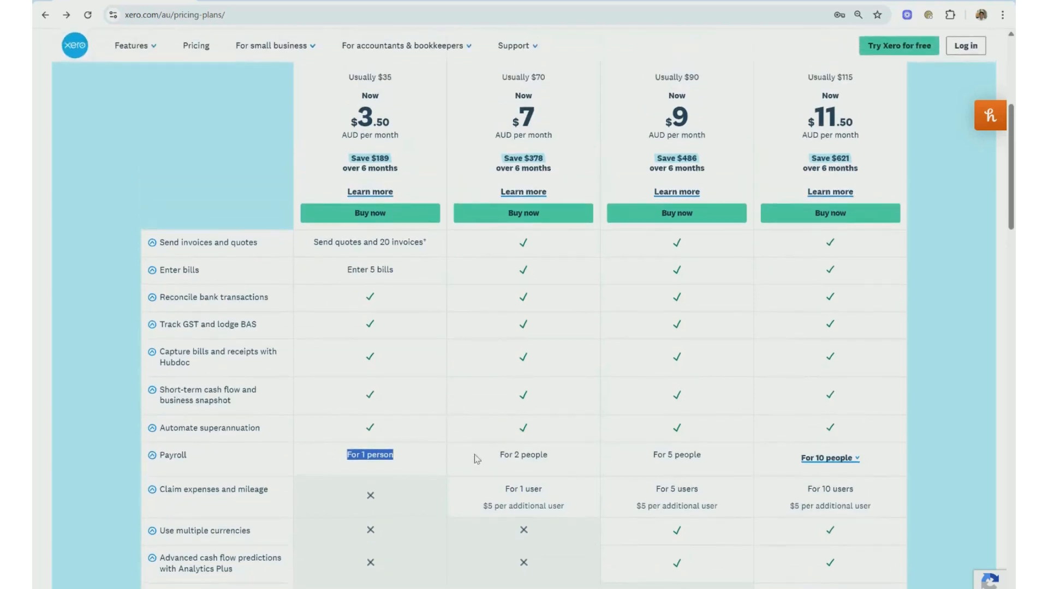
drag(498, 455, 549, 458)
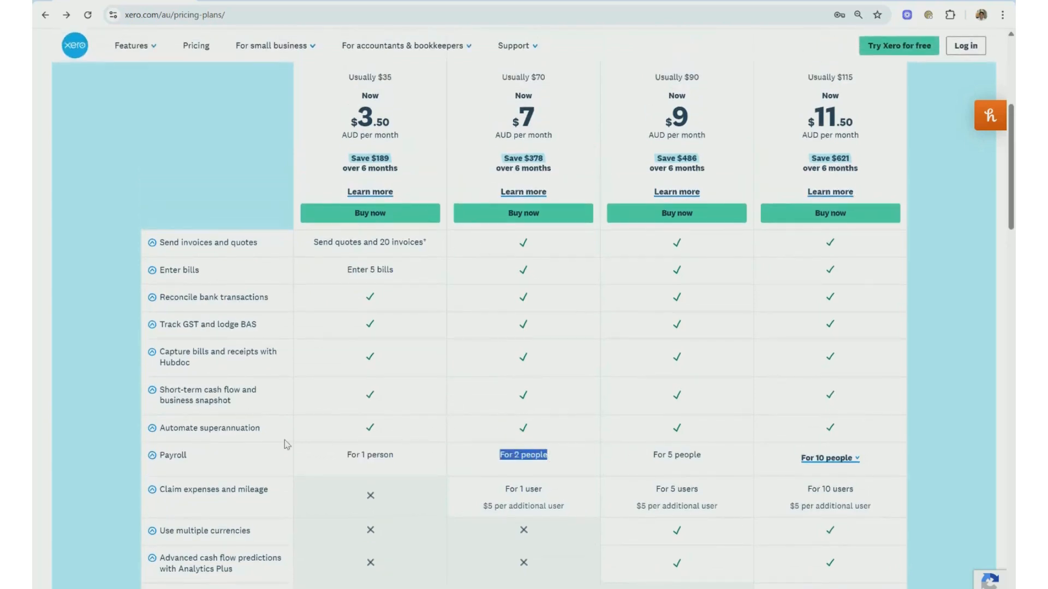
click(350, 431)
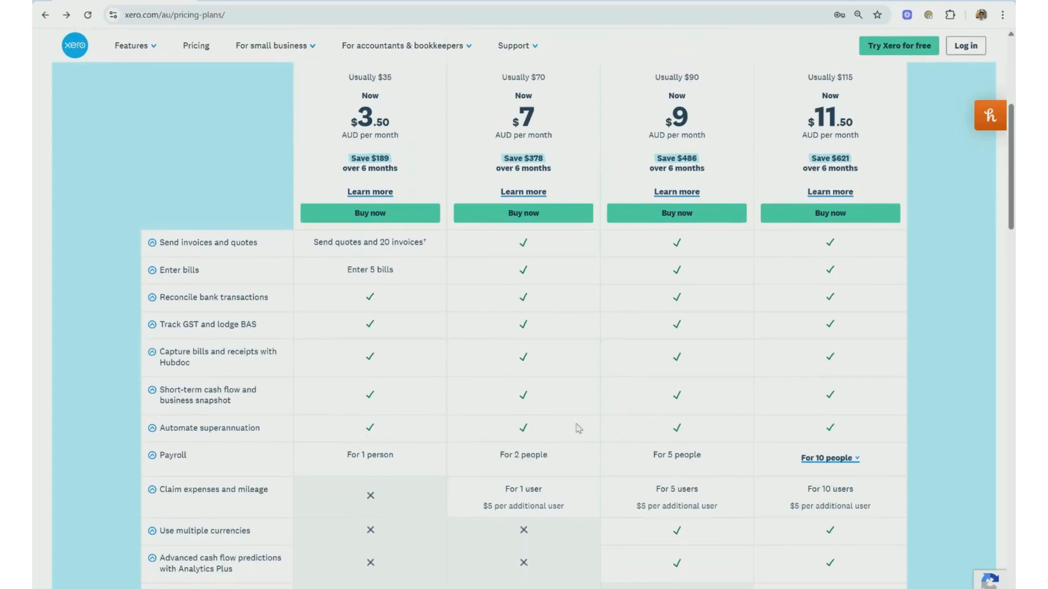
scroll(436, 453, up, 1)
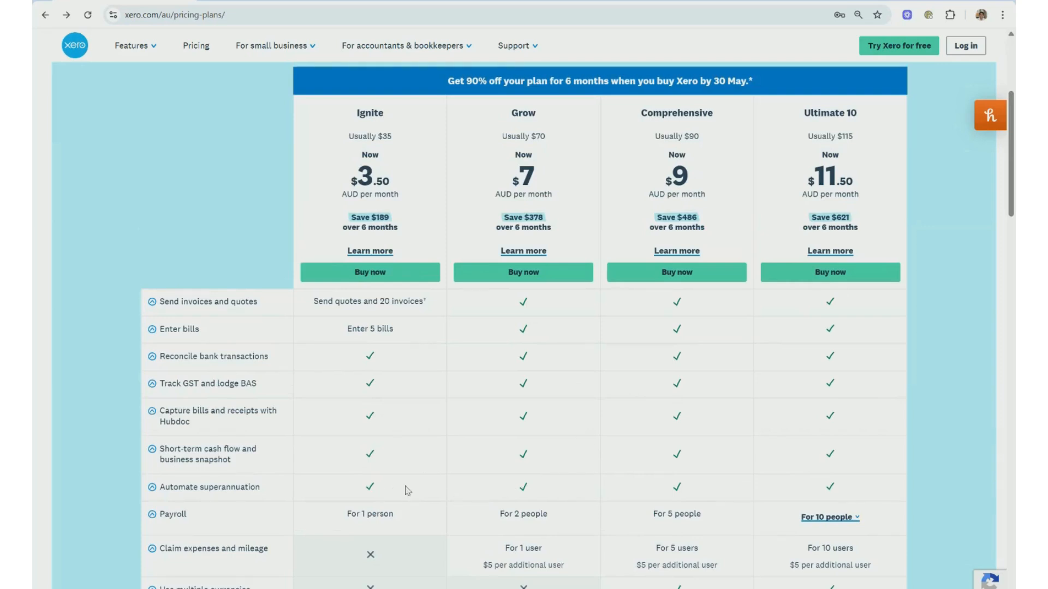
scroll(405, 489, down, 1)
scroll(418, 469, up, 2)
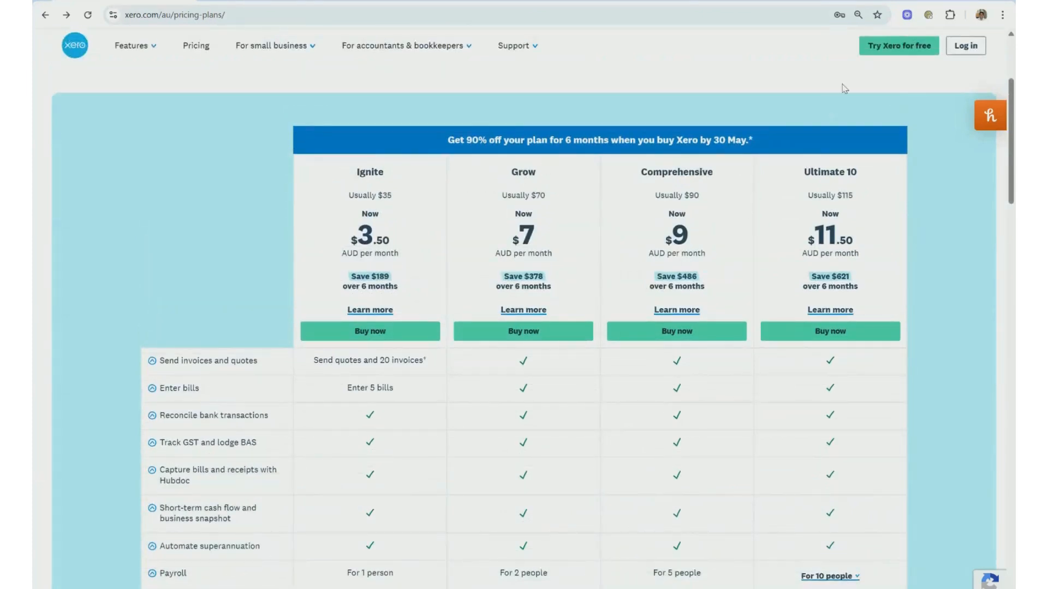
Step: Open the 30-day free trial sign-up form and review its required fields
click(884, 52)
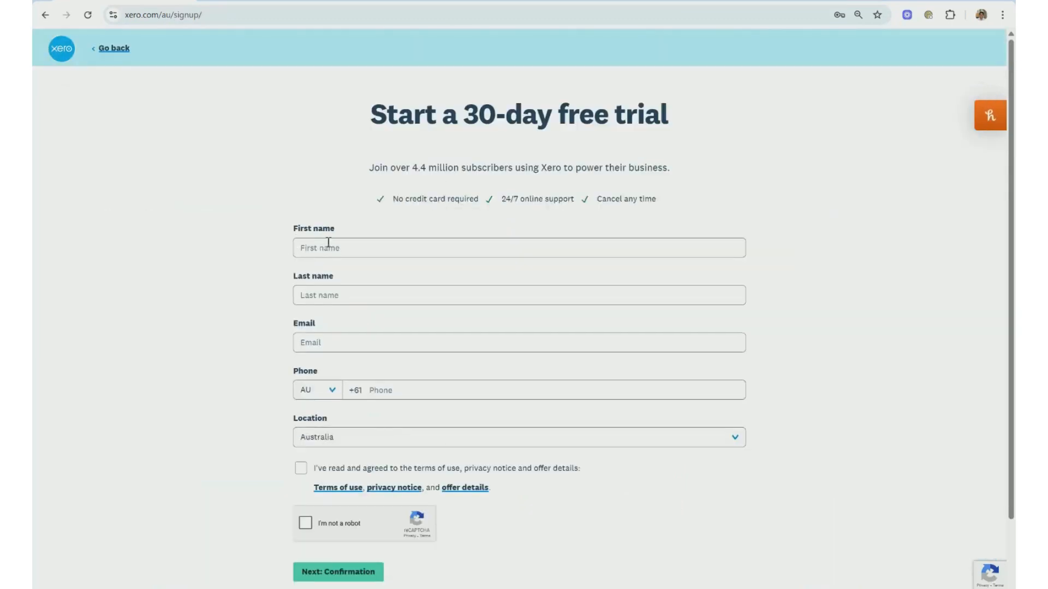
scroll(299, 435, down, 1)
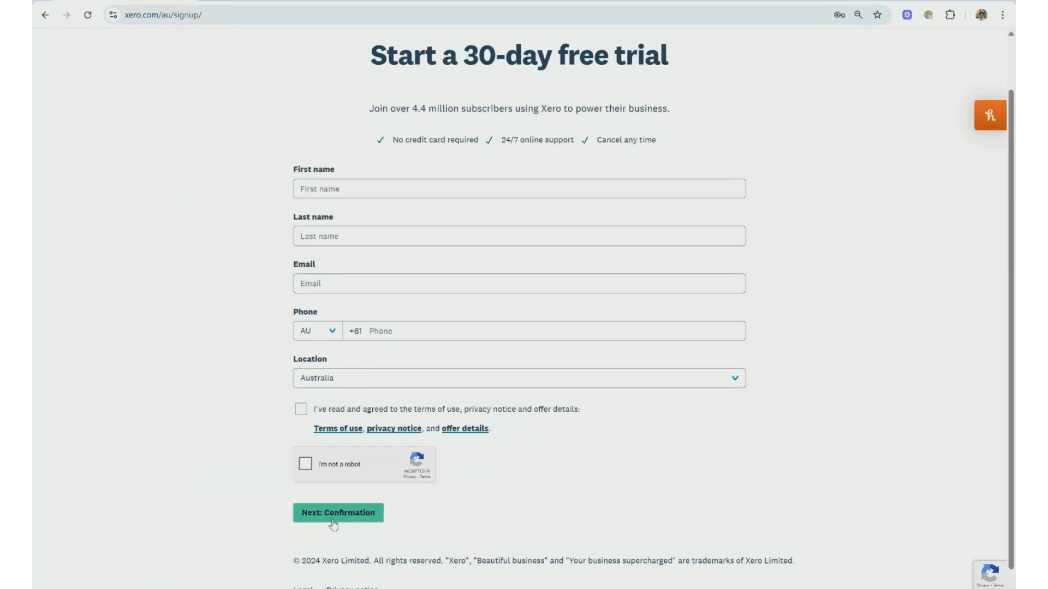
scroll(546, 533, up, 1)
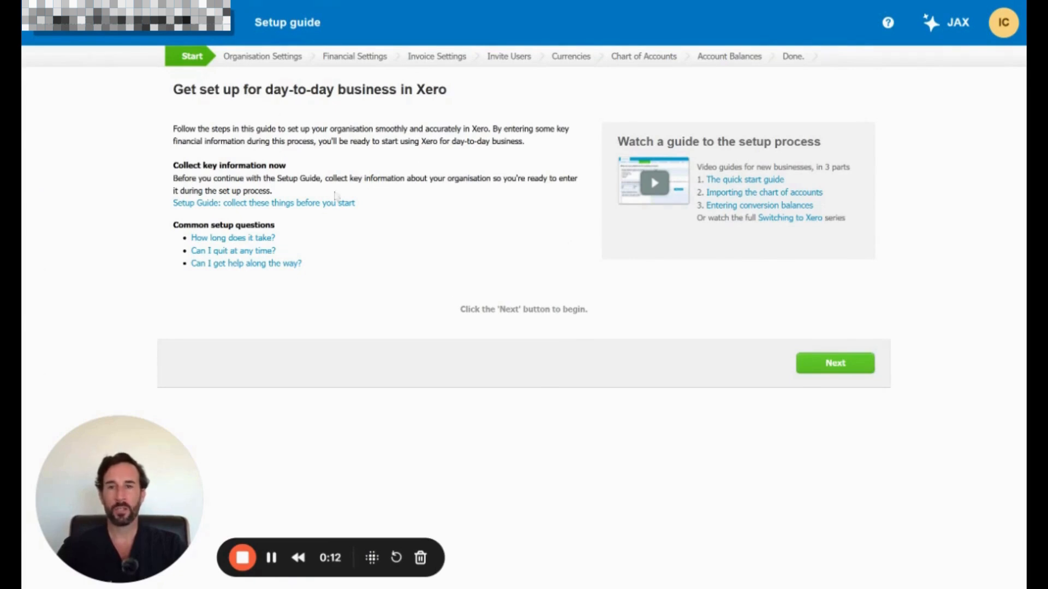
Step: Begin the organisation setup guide and append "T/A" with the trading name to the organisation's legal name
click(834, 364)
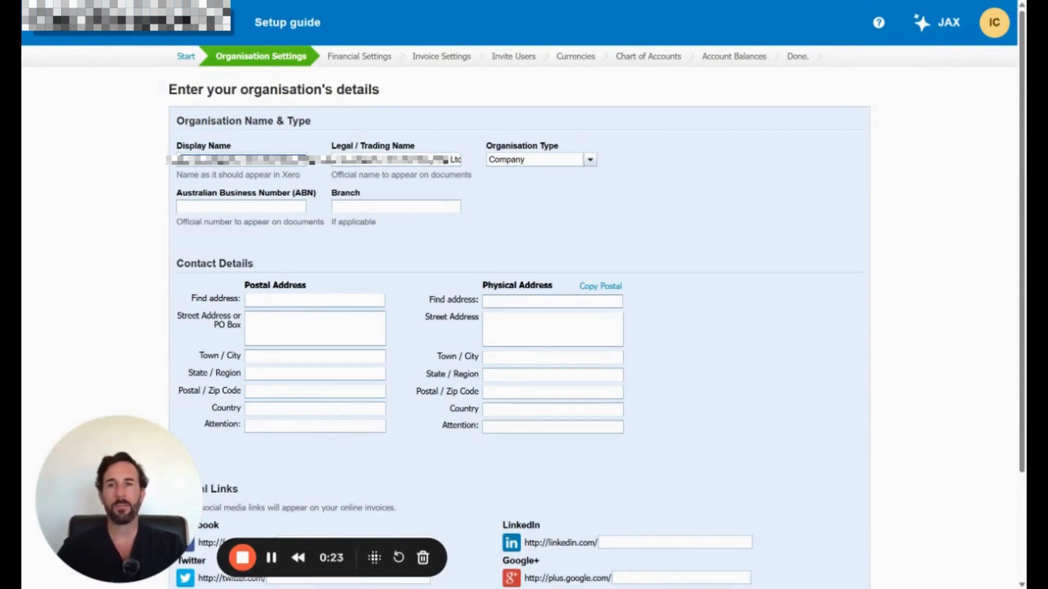
key(Tab)
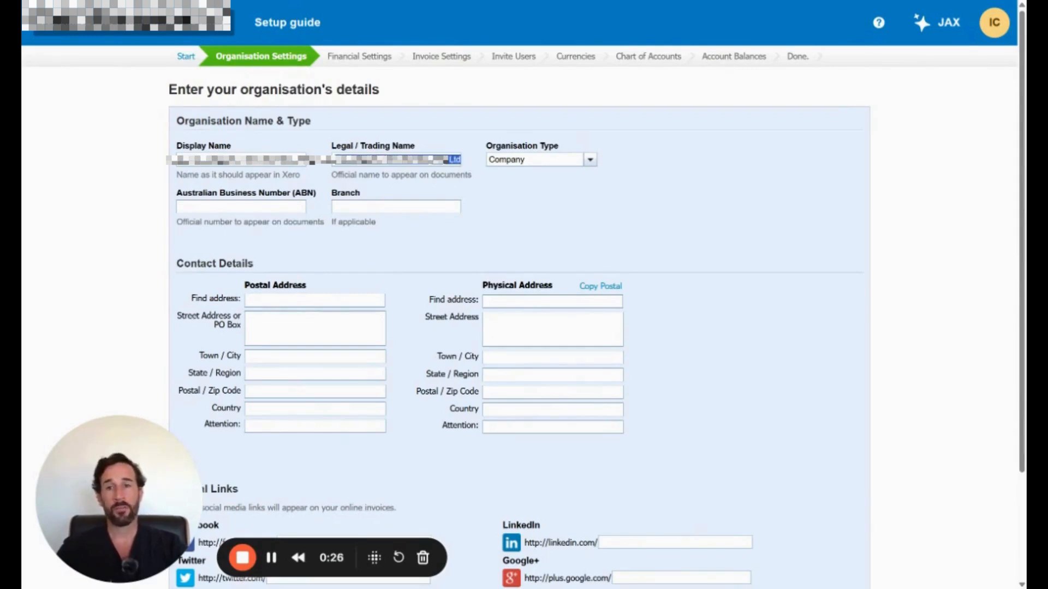
click(397, 160)
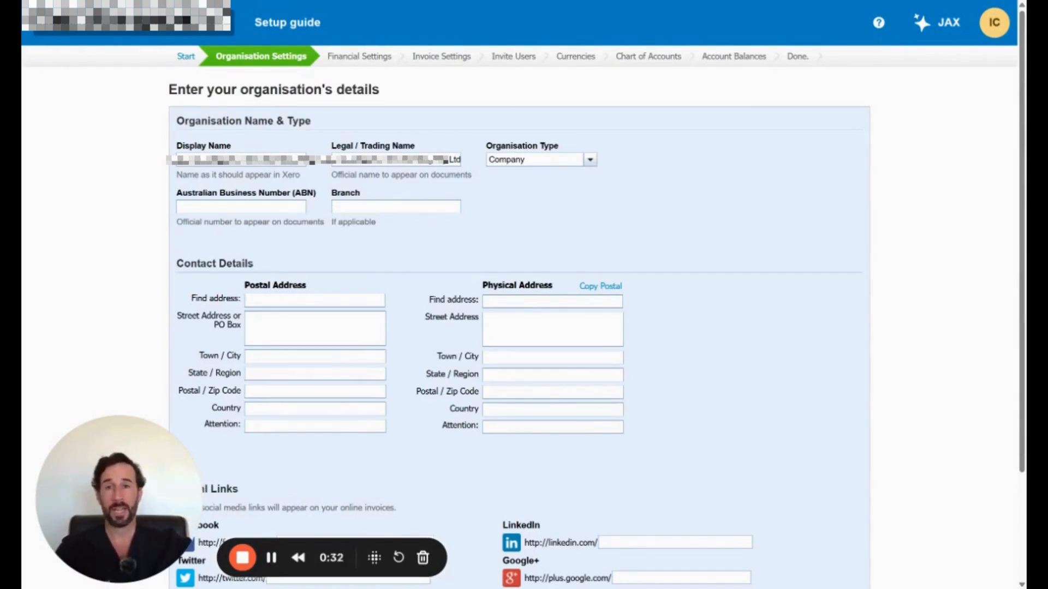
text(T)
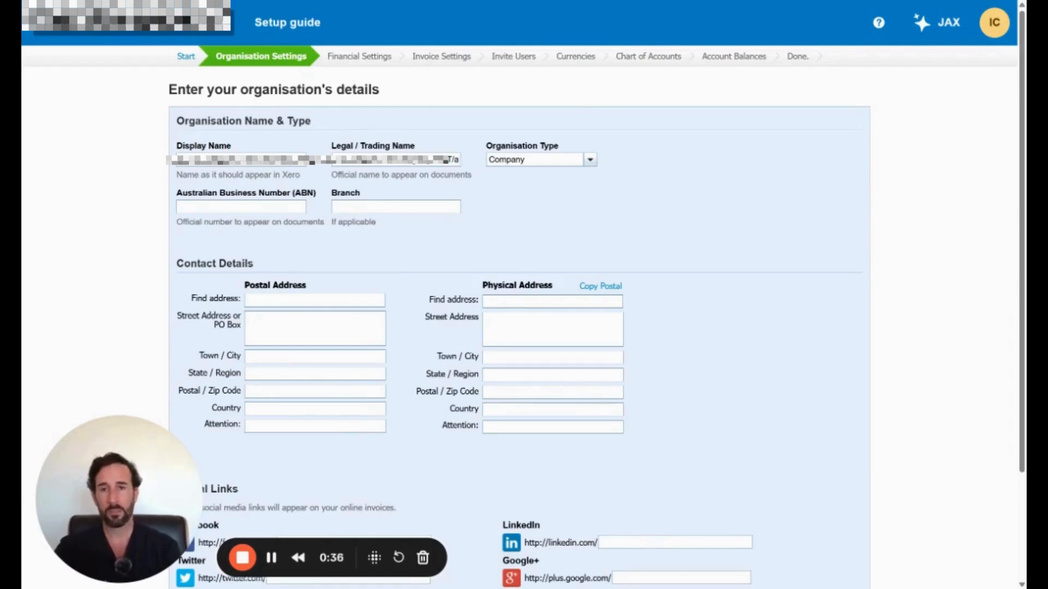
text(/a CO)
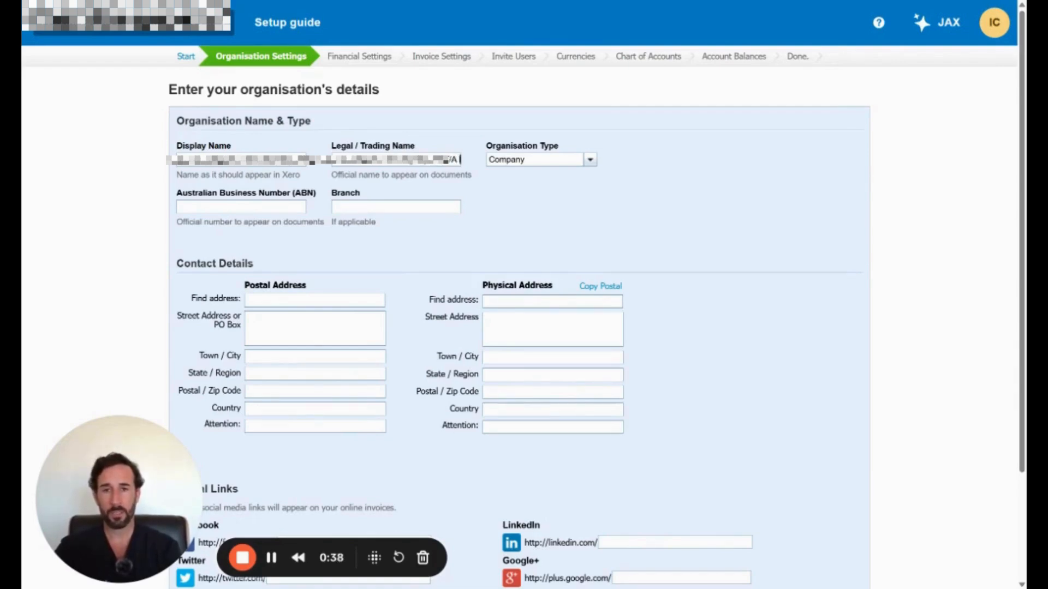
key(BackSpace)
key(BackSpace)
text(ccou)
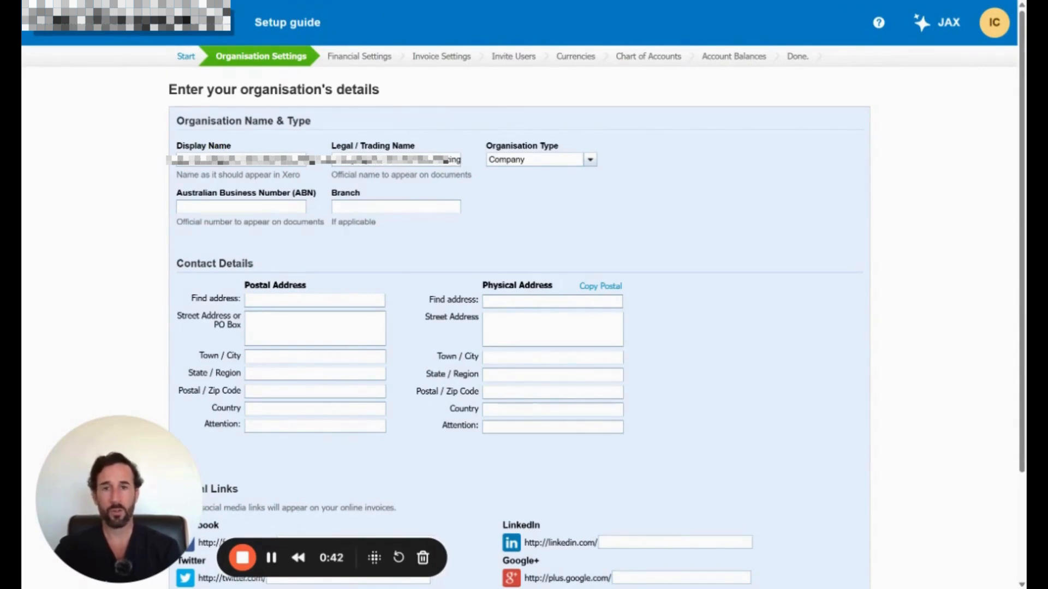
key(Tab)
Step: Copy the company's business number from another browser tab and paste it as the Australian Business Number (ABN)
click(348, 6)
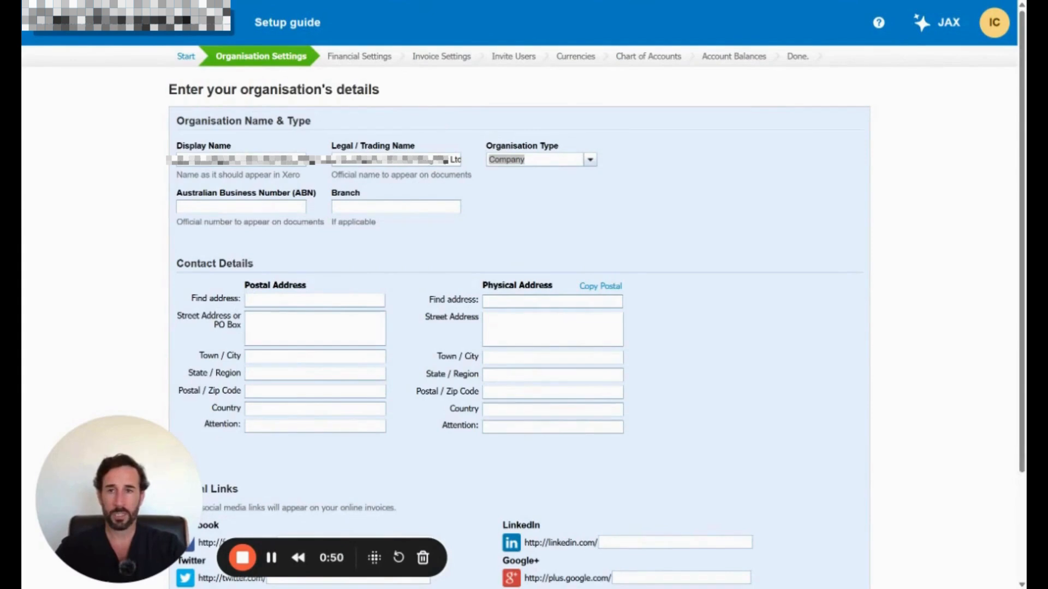
key(alt+Tab)
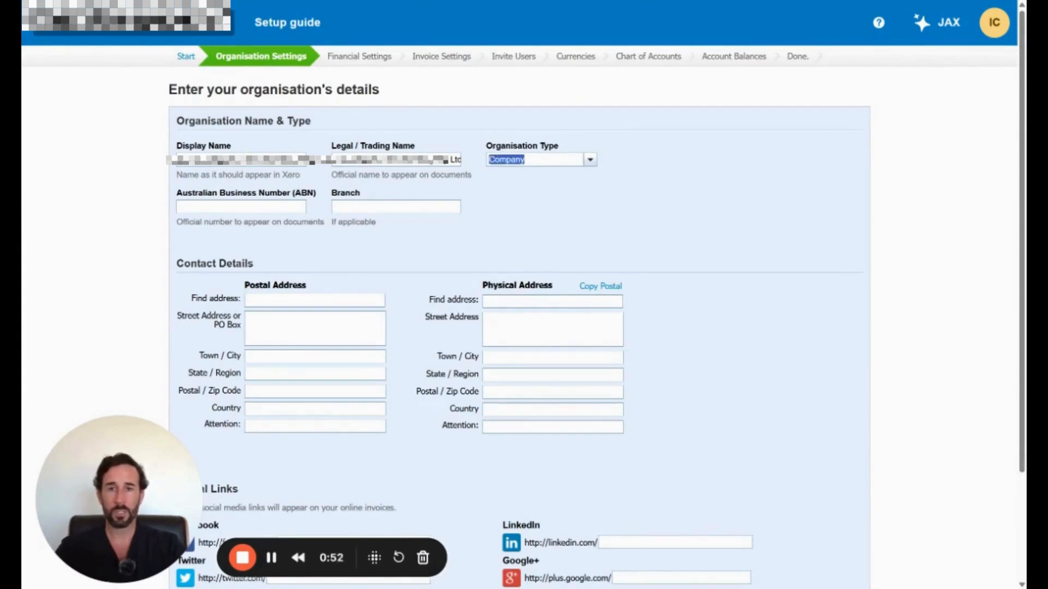
click(513, 205)
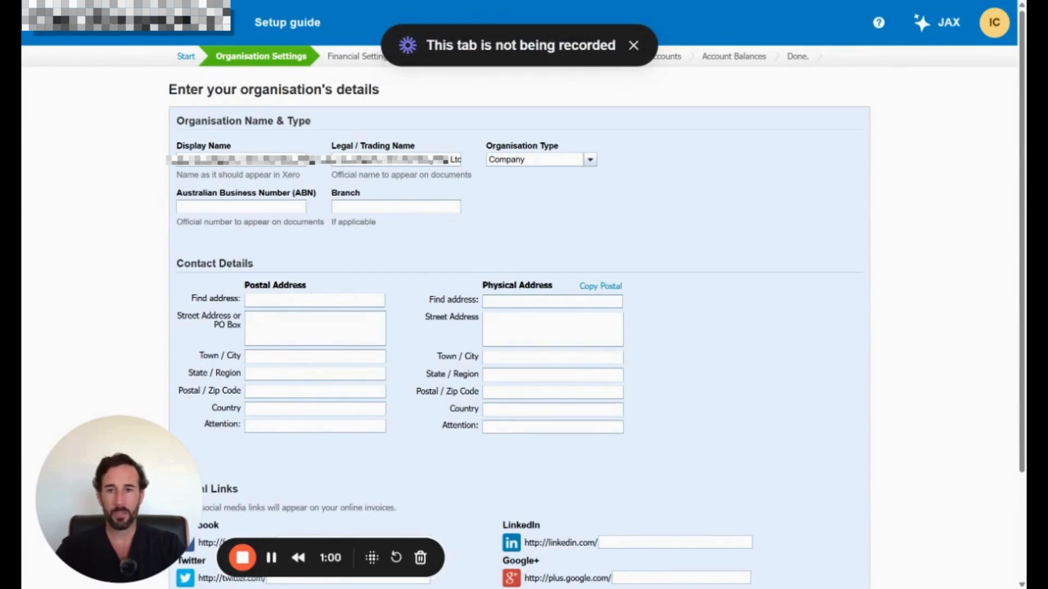
key(ctrl+v)
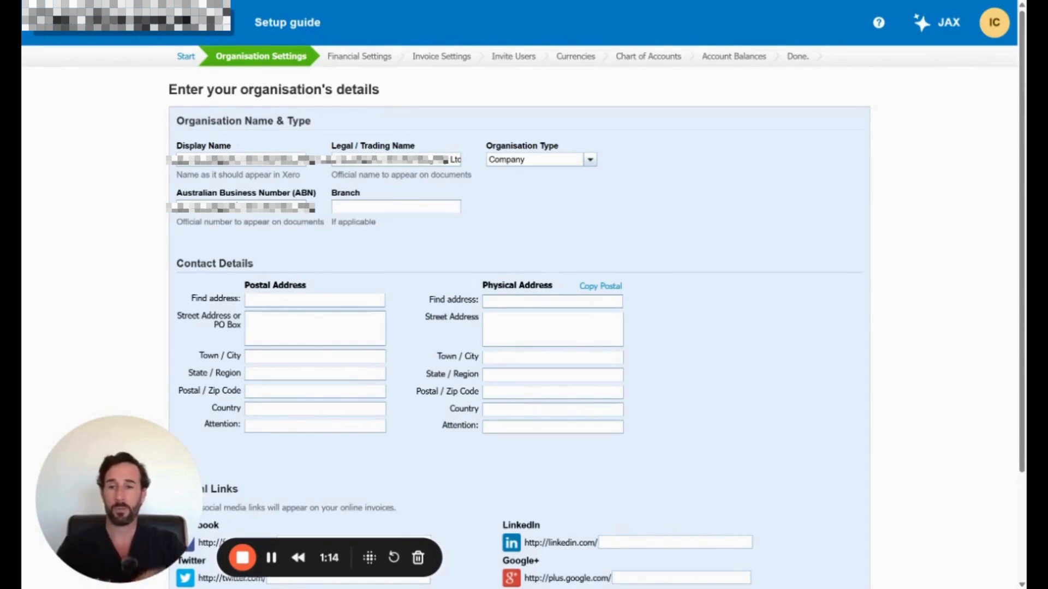
click(271, 557)
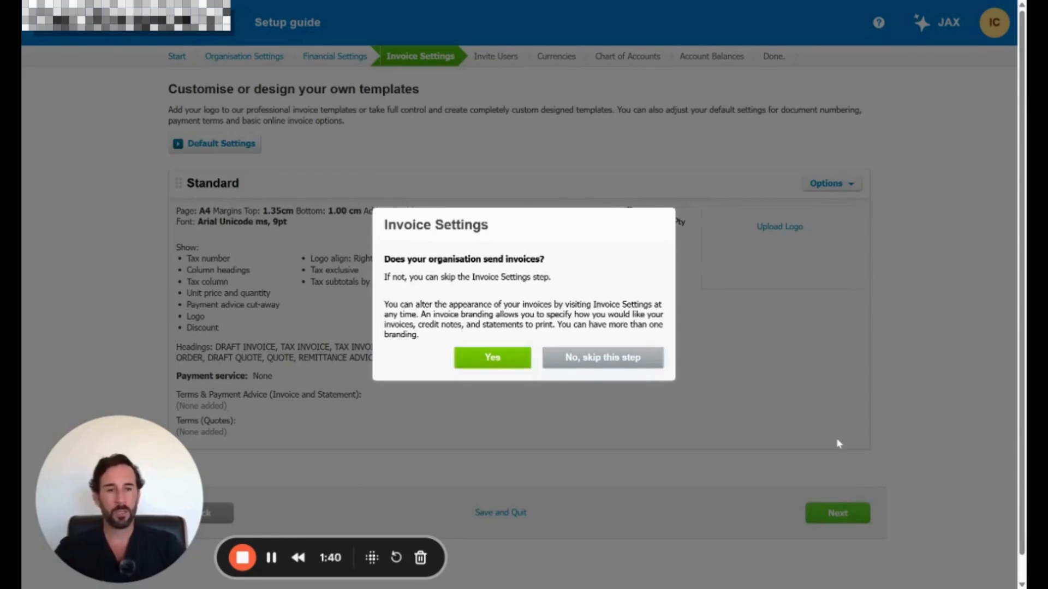
Step: Confirm that the organisation sends invoices, and check the logo upload for the Standard template without uploading a file
click(512, 359)
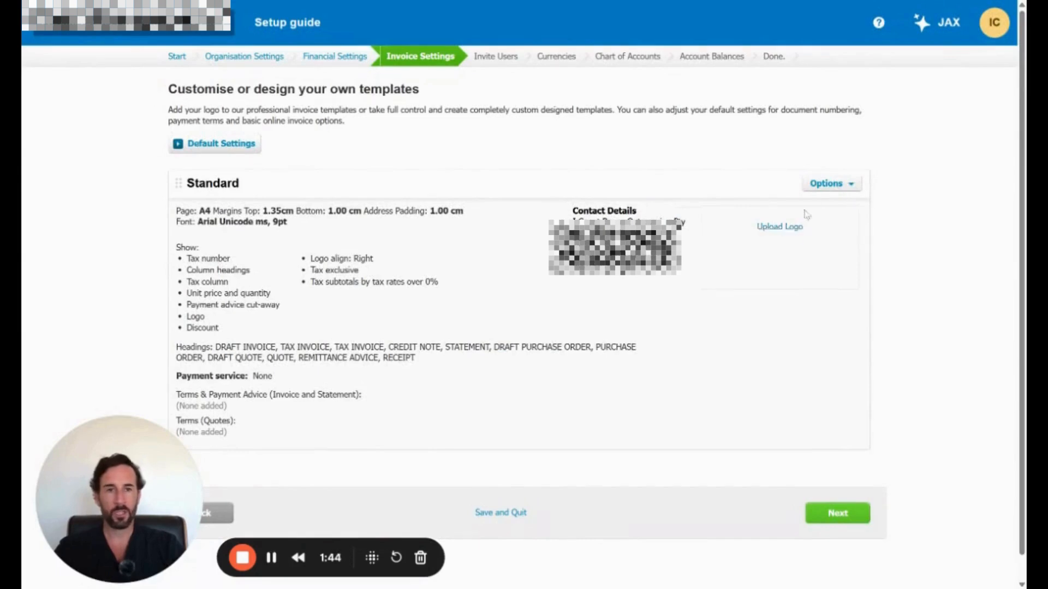
click(791, 228)
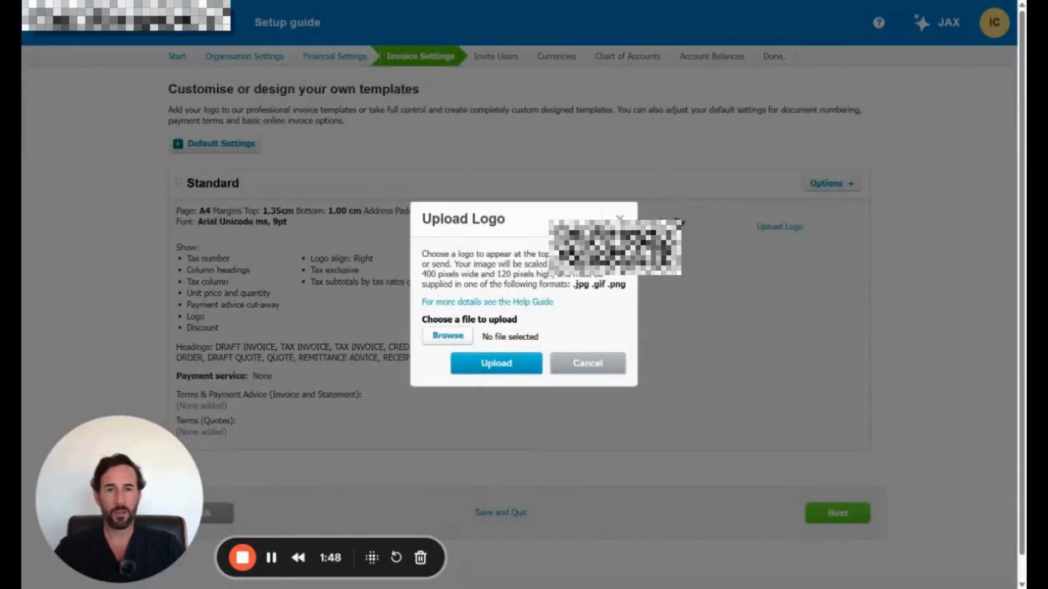
click(597, 361)
Step: Try showing the contact account number in the Standard branding theme, inspect its invoice and quote terms, and discard the edits
click(845, 186)
click(830, 201)
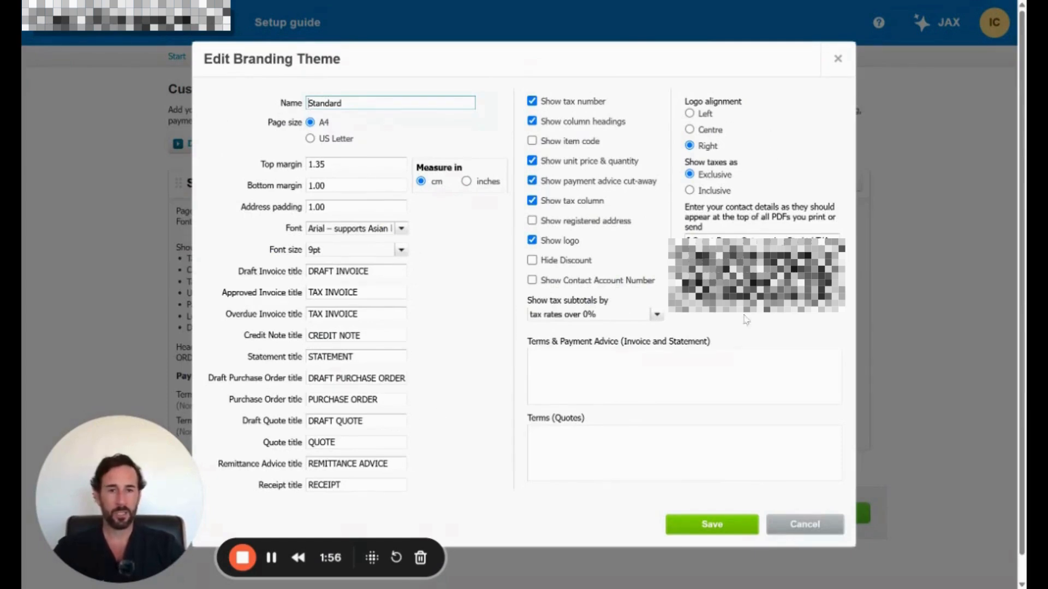
click(627, 377)
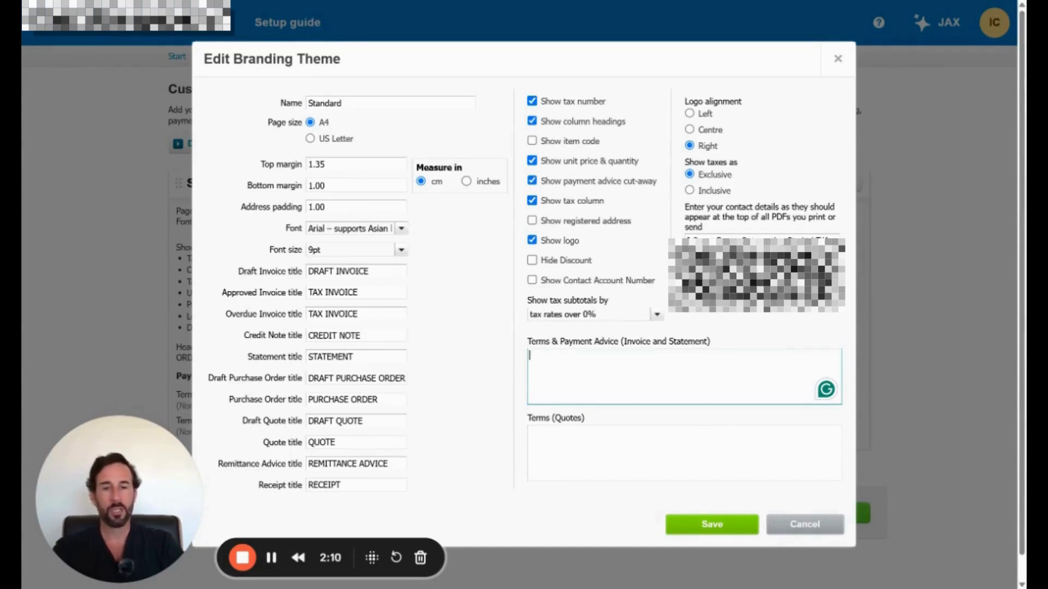
click(684, 453)
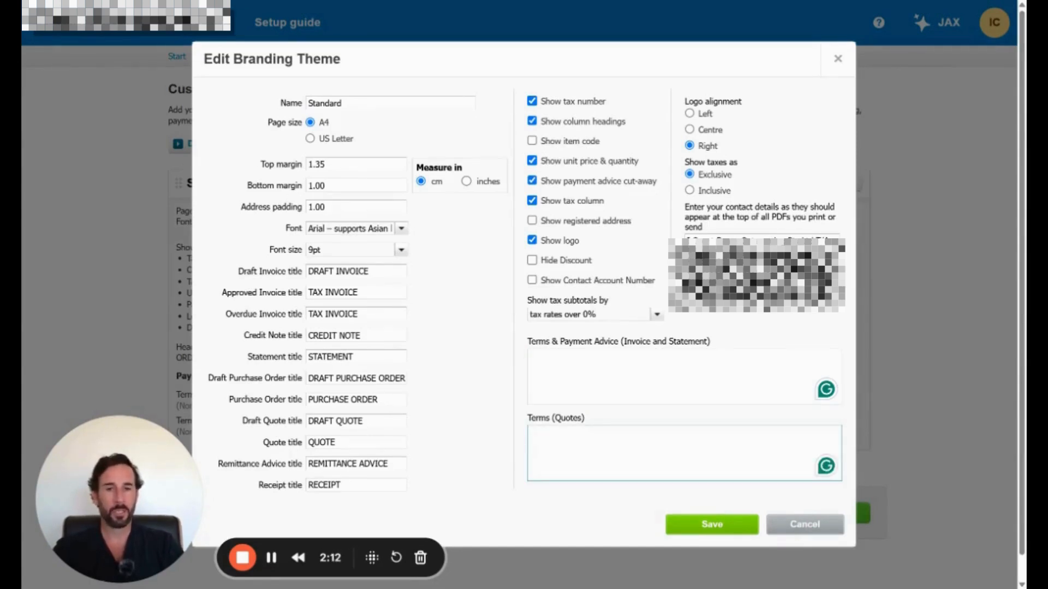
click(532, 280)
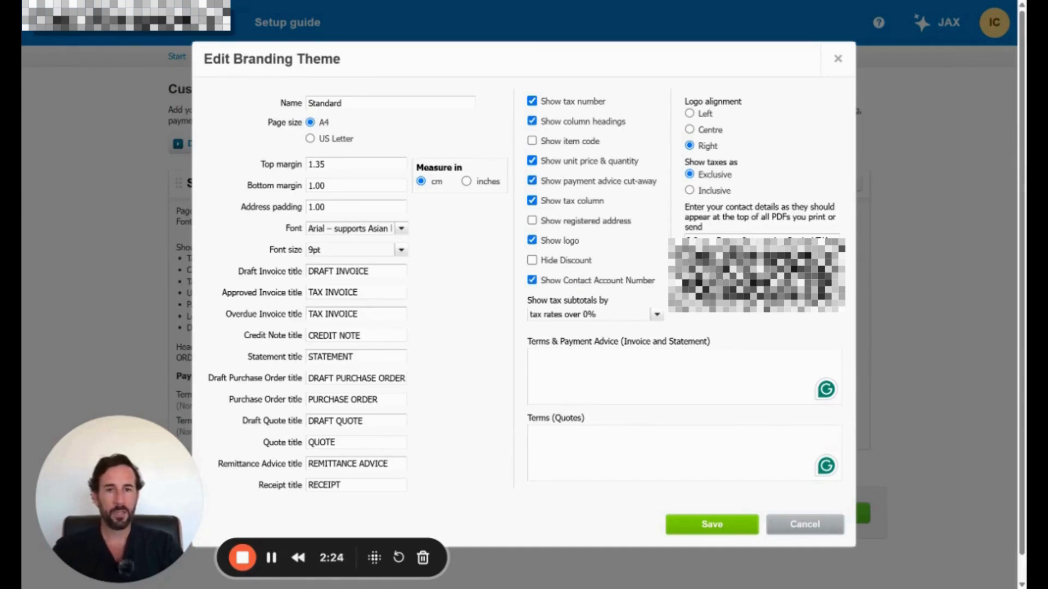
click(557, 377)
click(554, 445)
click(554, 379)
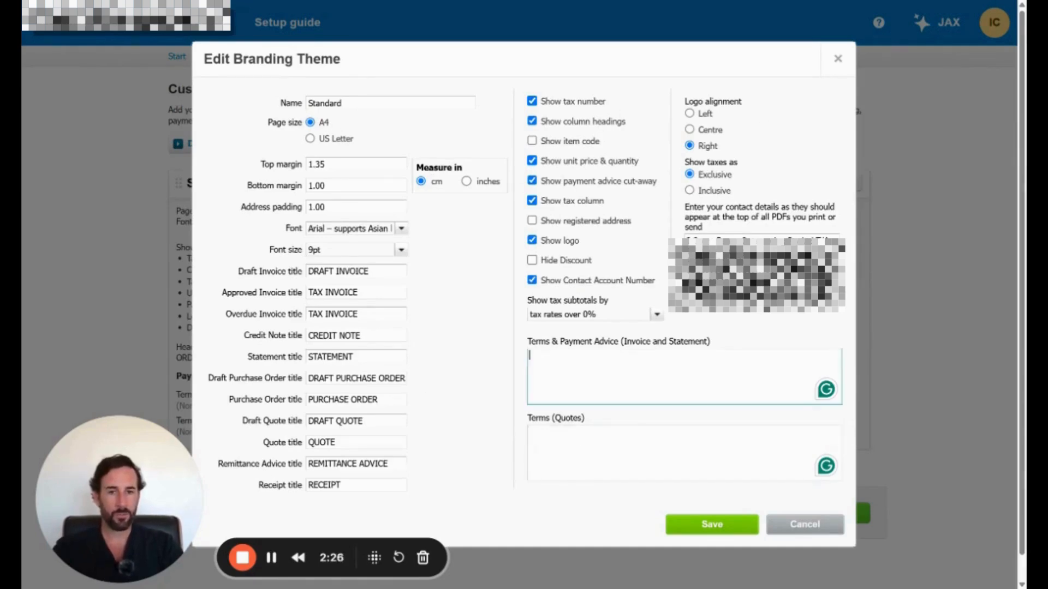
click(553, 441)
click(554, 381)
click(561, 441)
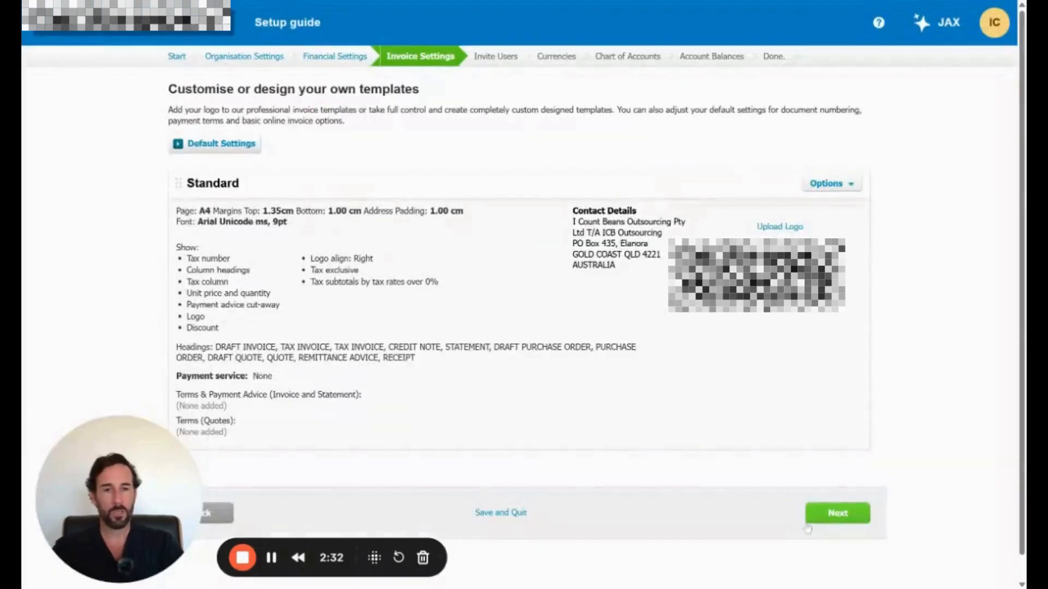
click(804, 525)
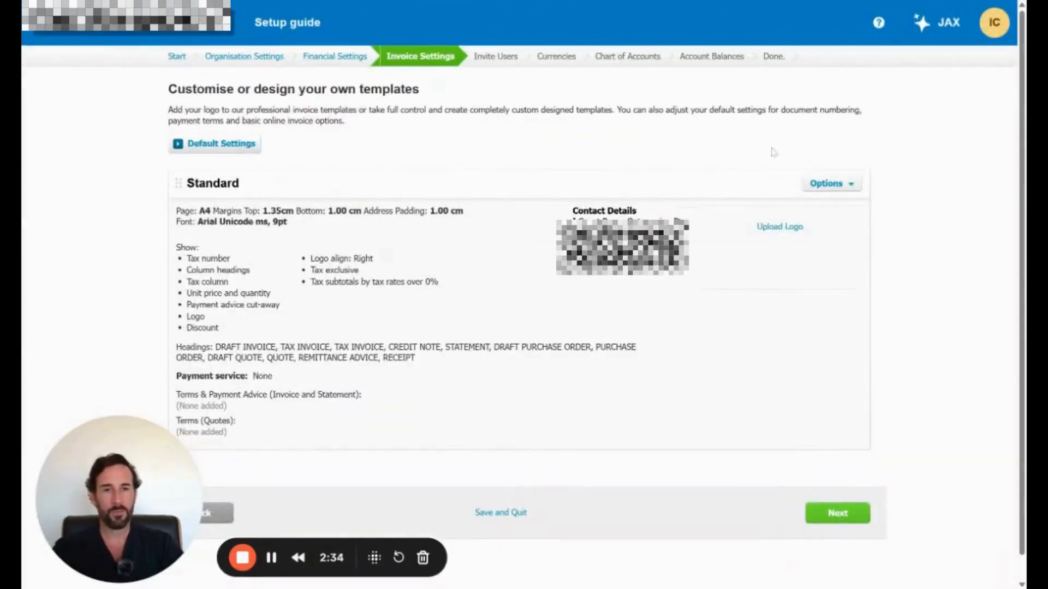
Step: Finish the invoice settings stage and skip the foreign currency upgrade to continue to the Chart of Accounts
click(835, 516)
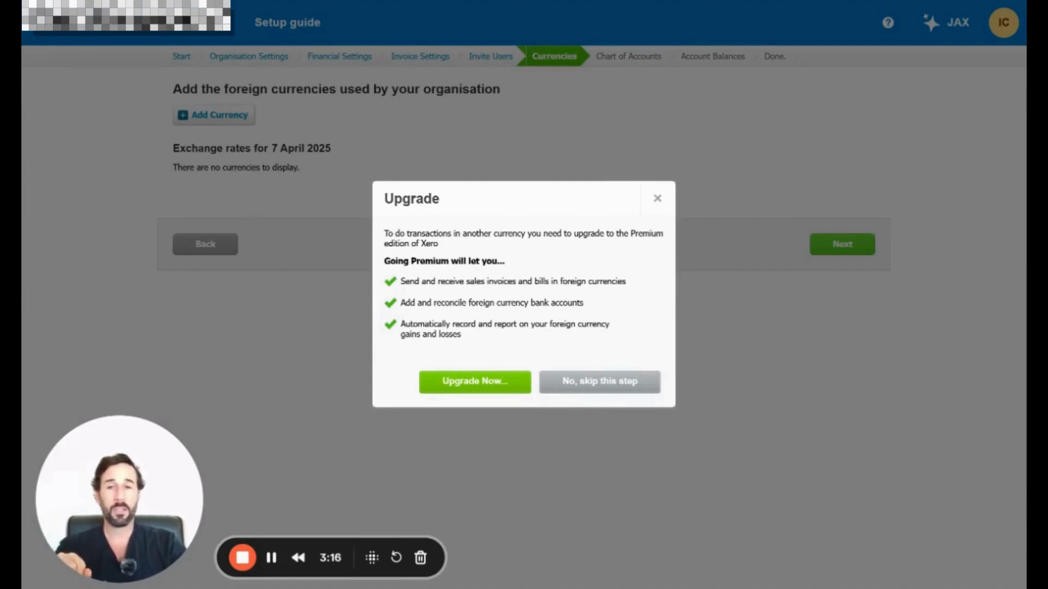
click(607, 388)
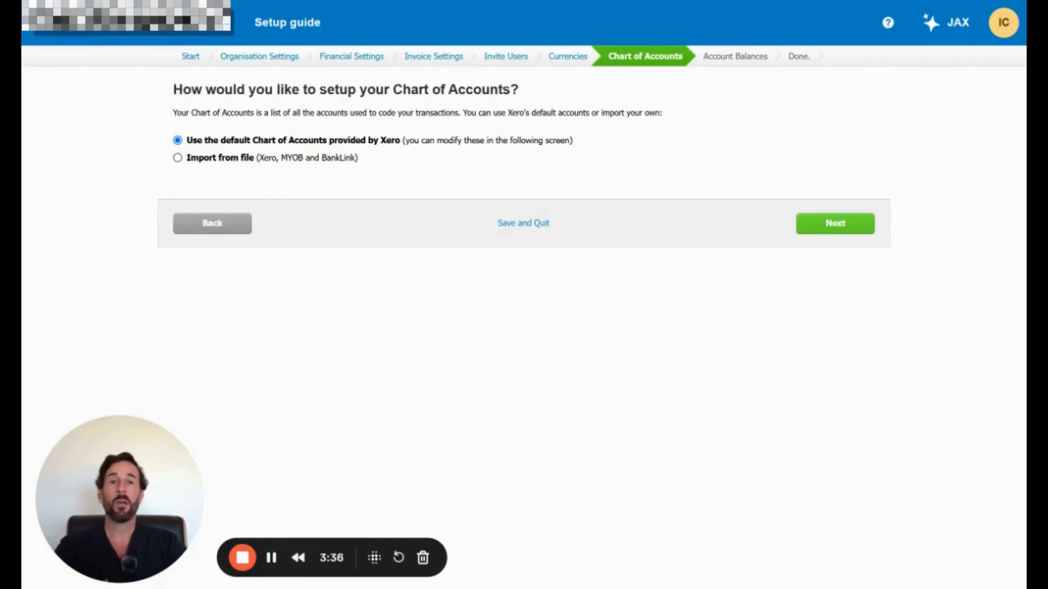
Step: Import the Chart of Accounts from the Xero-format file Standard Codes For Xero New.csv without account balances and confirm the imported accounts
click(177, 141)
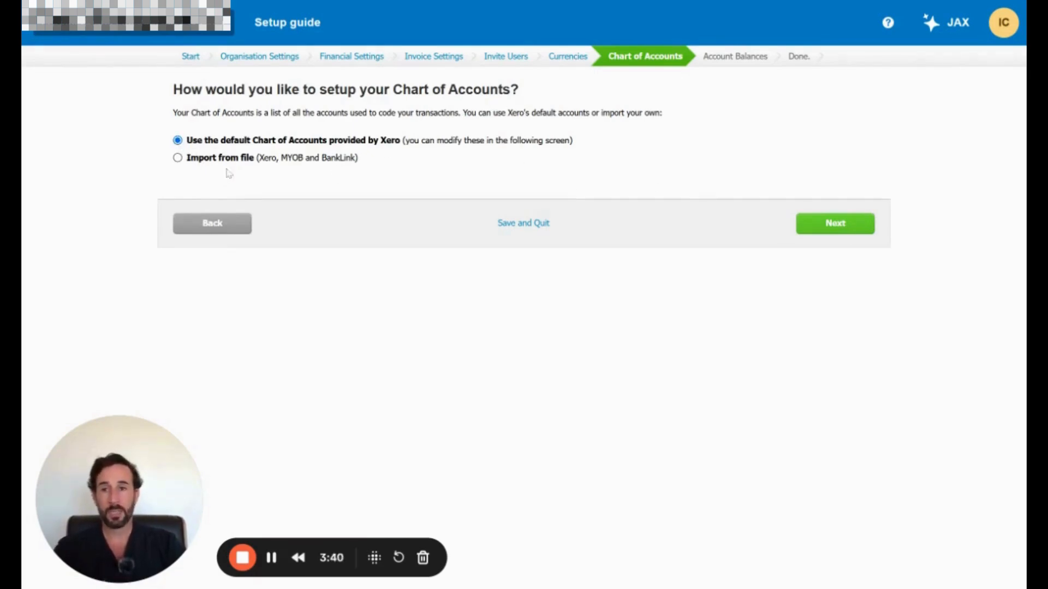
click(177, 158)
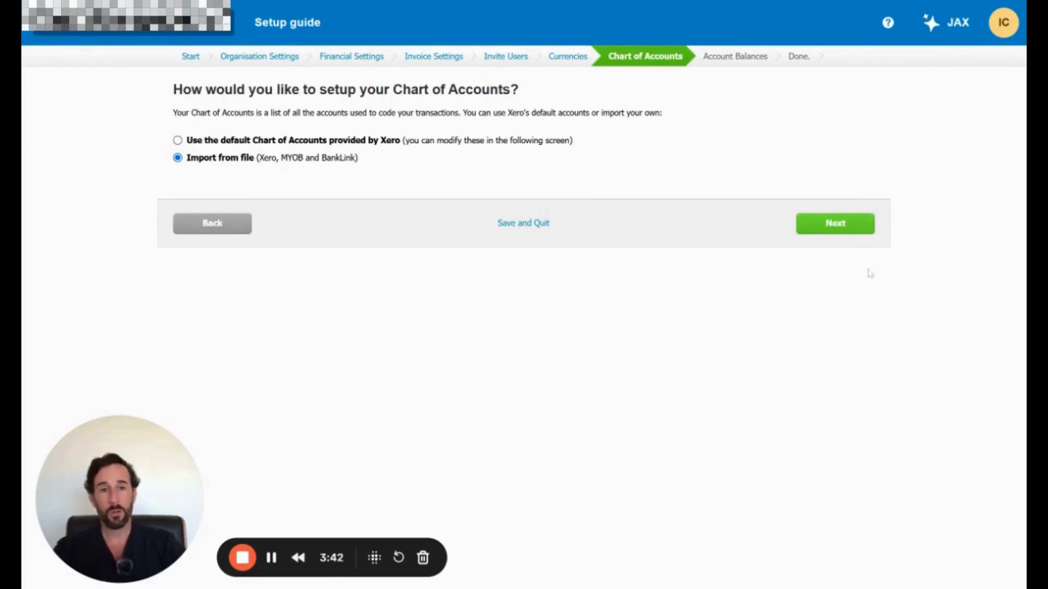
click(824, 222)
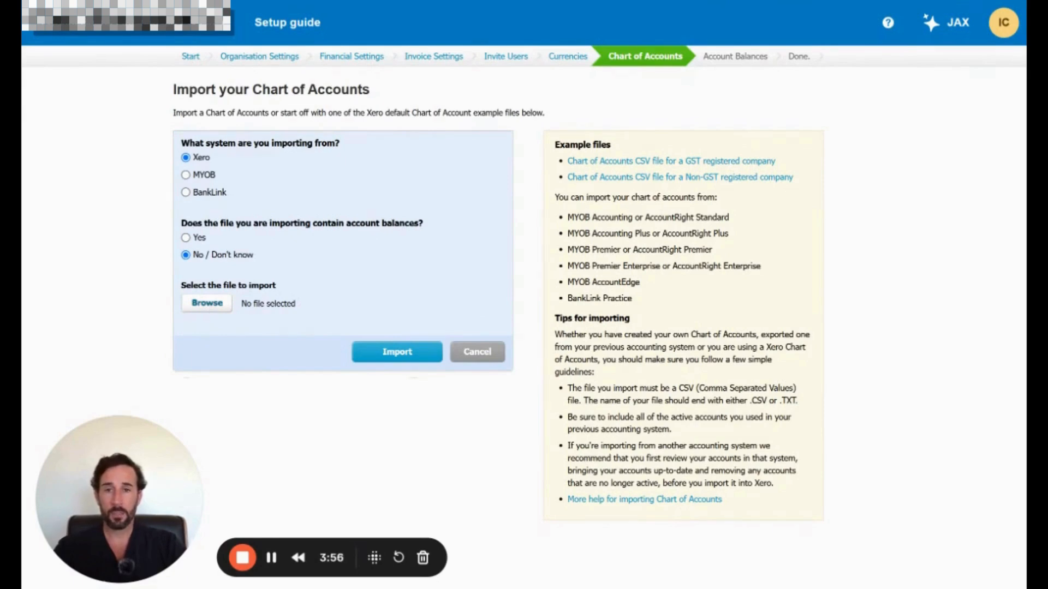
double_click(376, 254)
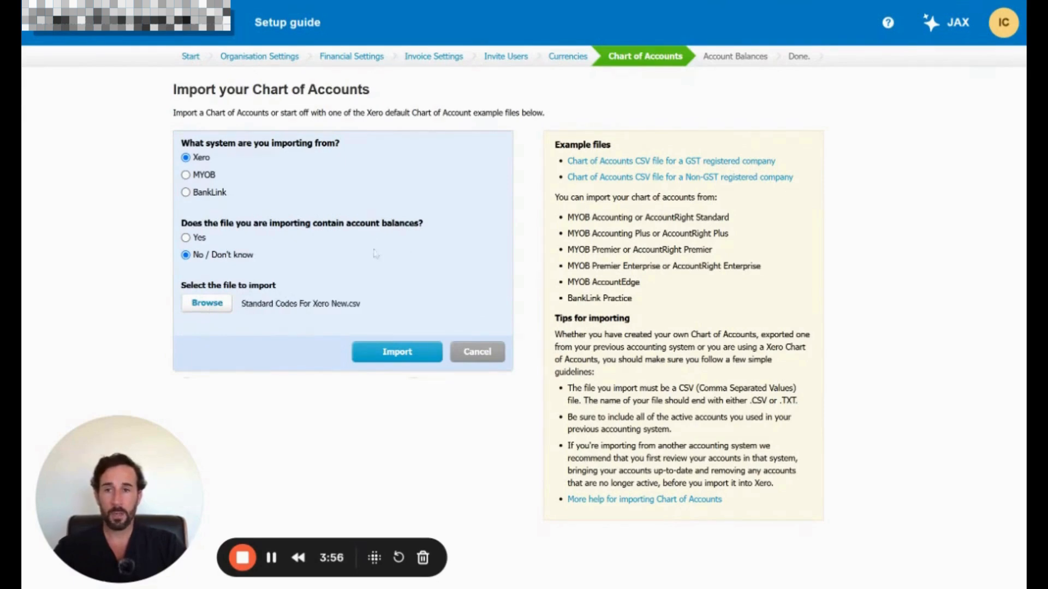
click(390, 356)
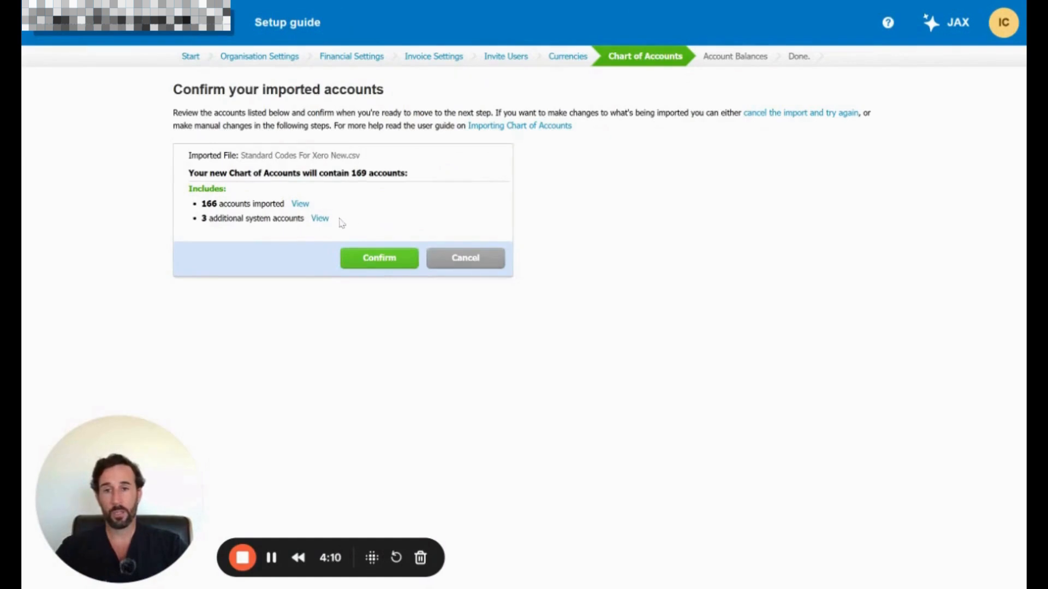
click(376, 260)
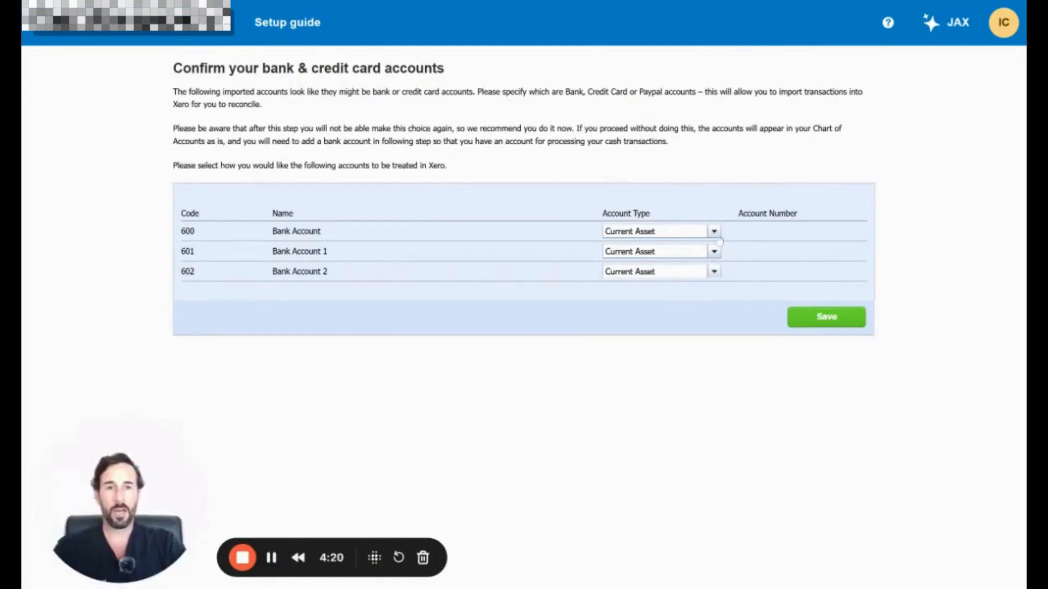
click(714, 231)
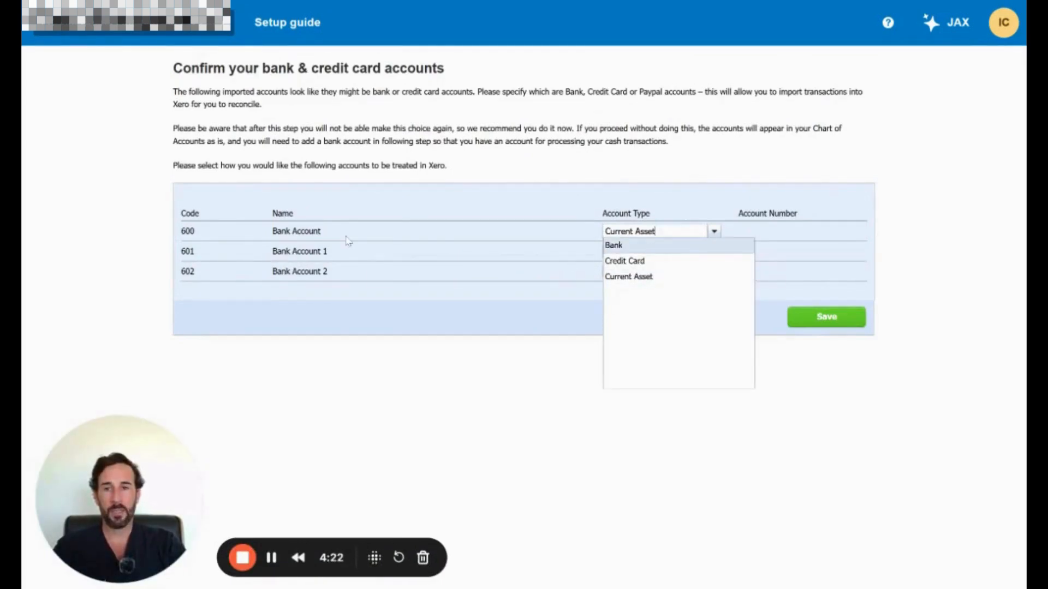
click(453, 339)
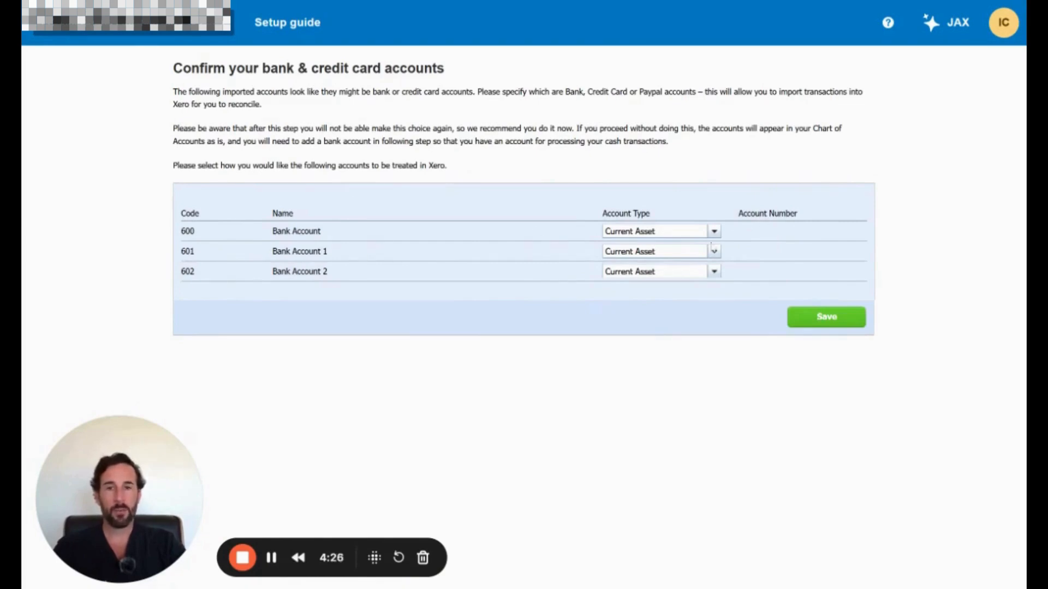
drag(266, 233, 334, 274)
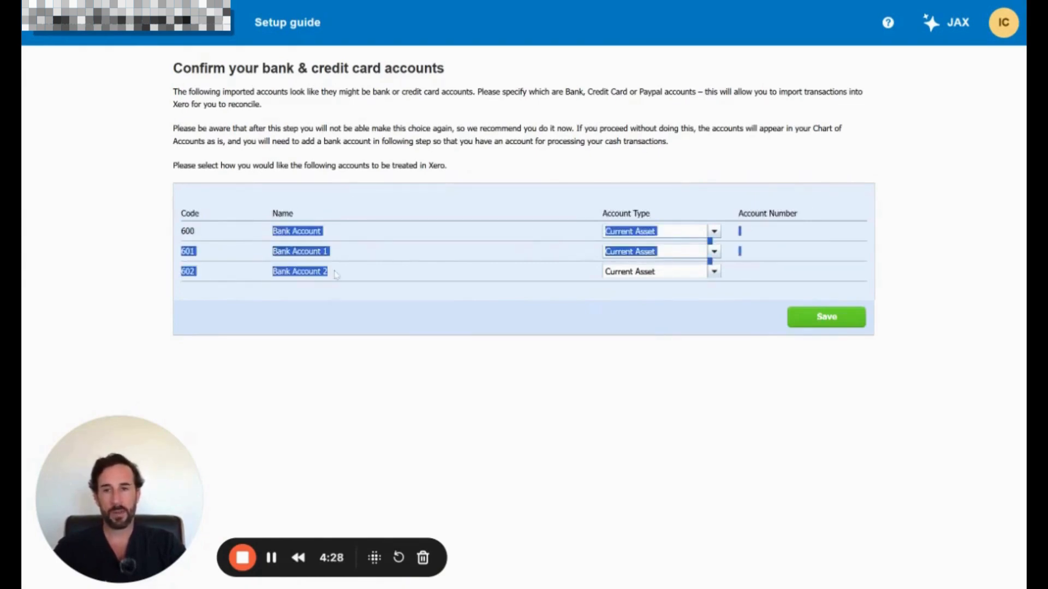
click(342, 295)
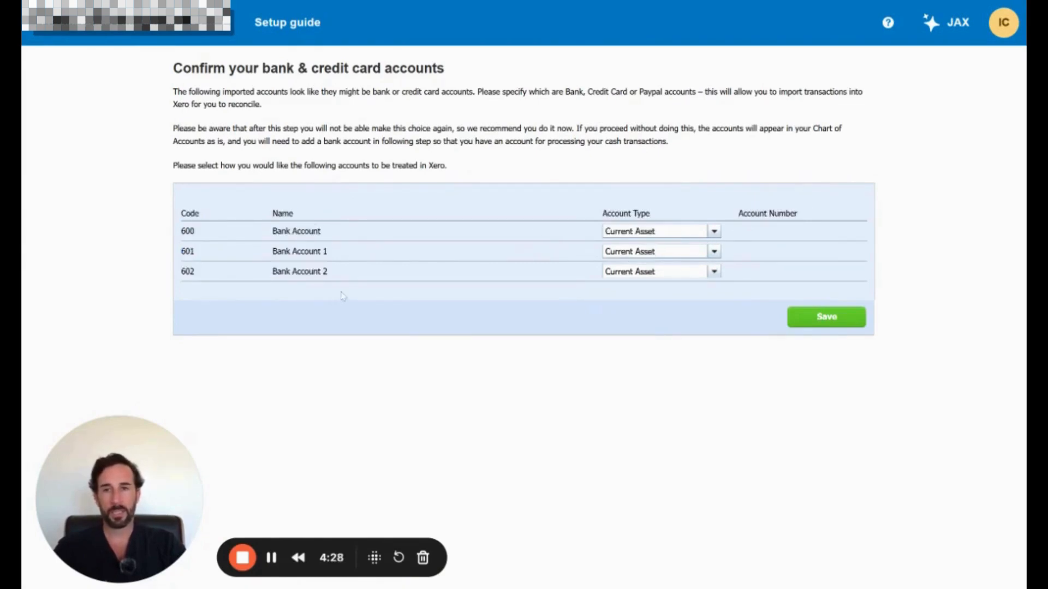
click(816, 316)
click(655, 334)
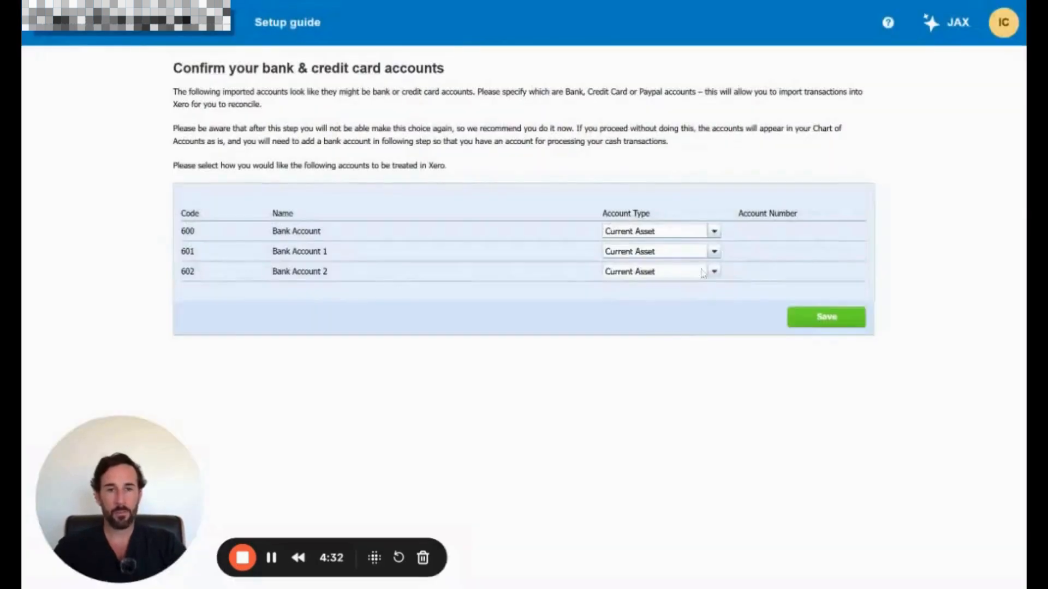
Step: Set the account type of Bank Account and Bank Account 1 to Bank
click(712, 232)
click(649, 246)
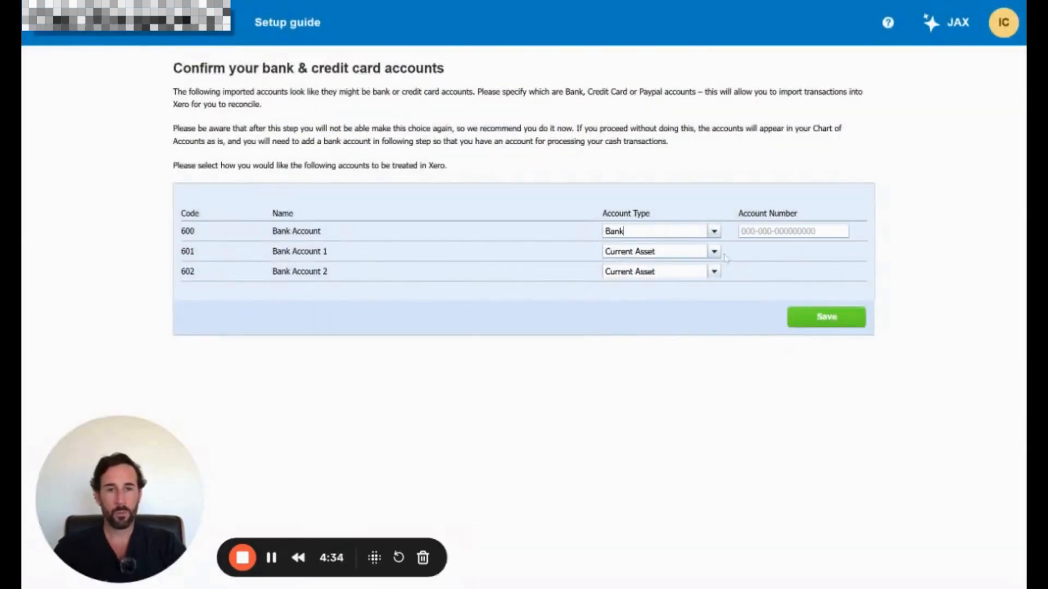
click(714, 251)
click(682, 265)
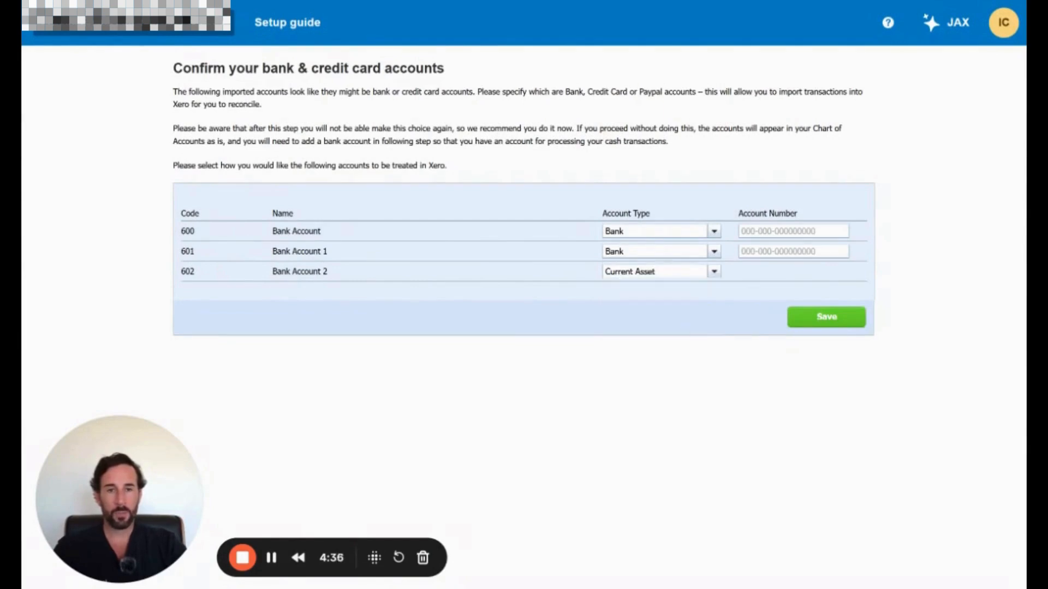
Step: Enter a placeholder account number for each of the two bank accounts and save the account settings
click(775, 231)
text(000000)
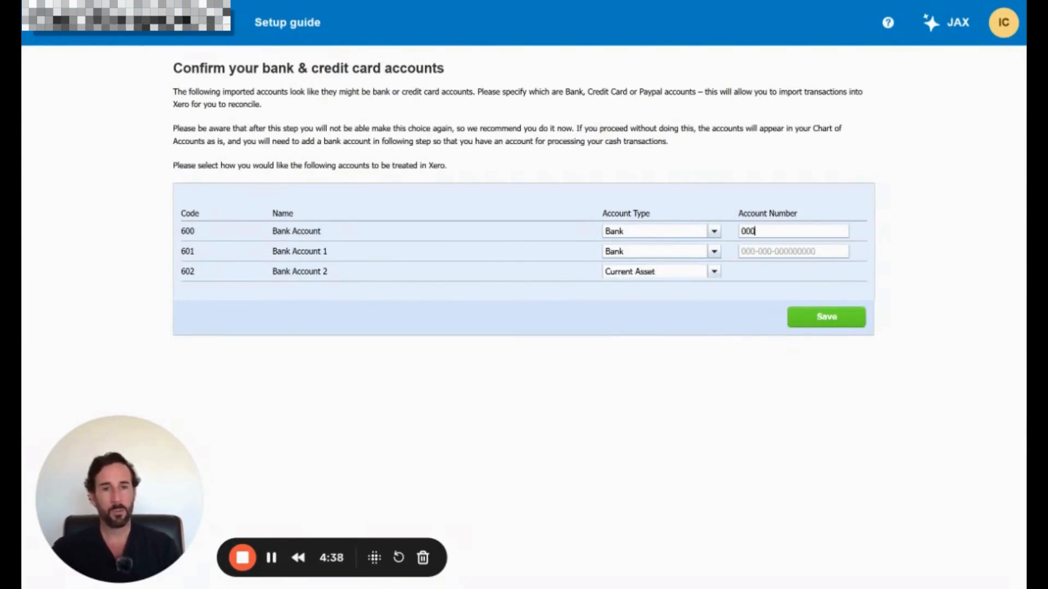
click(794, 250)
text(000000)
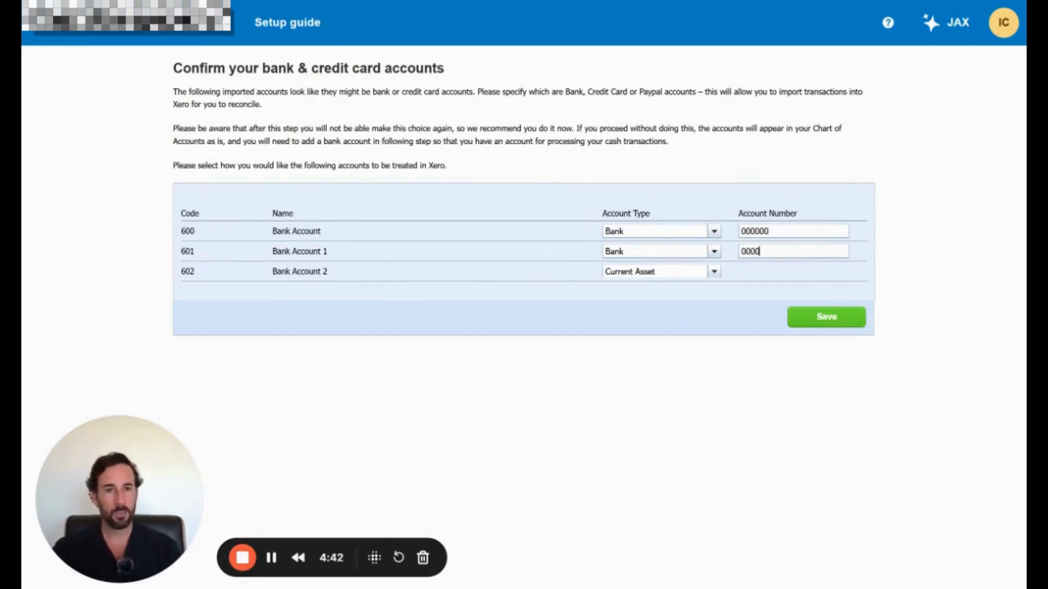
click(821, 322)
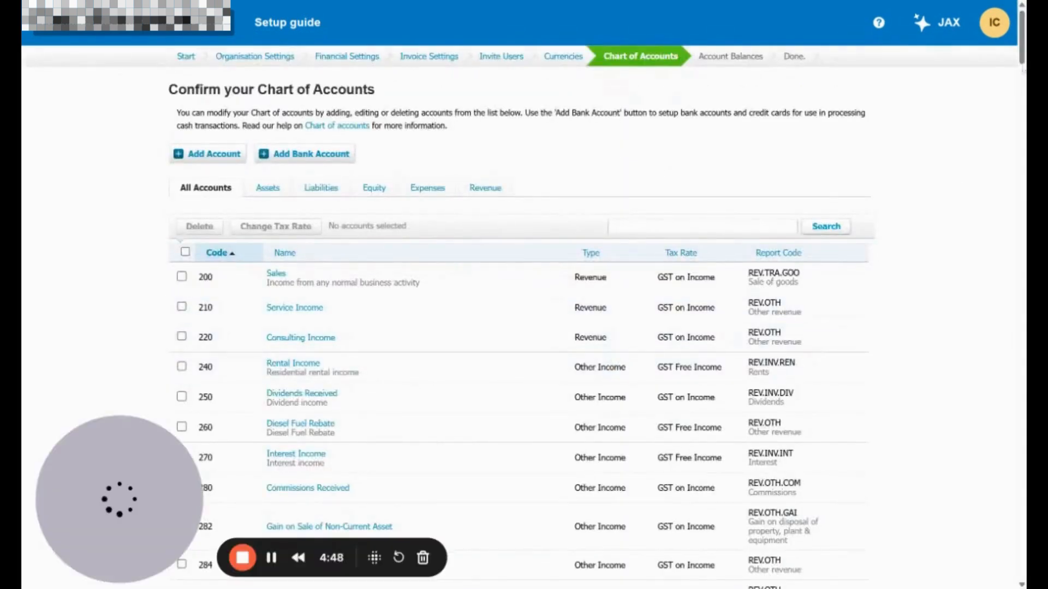
Step: Accept the imported Chart of Accounts and set the conversion date to March 2025
drag(1023, 27, 1015, 548)
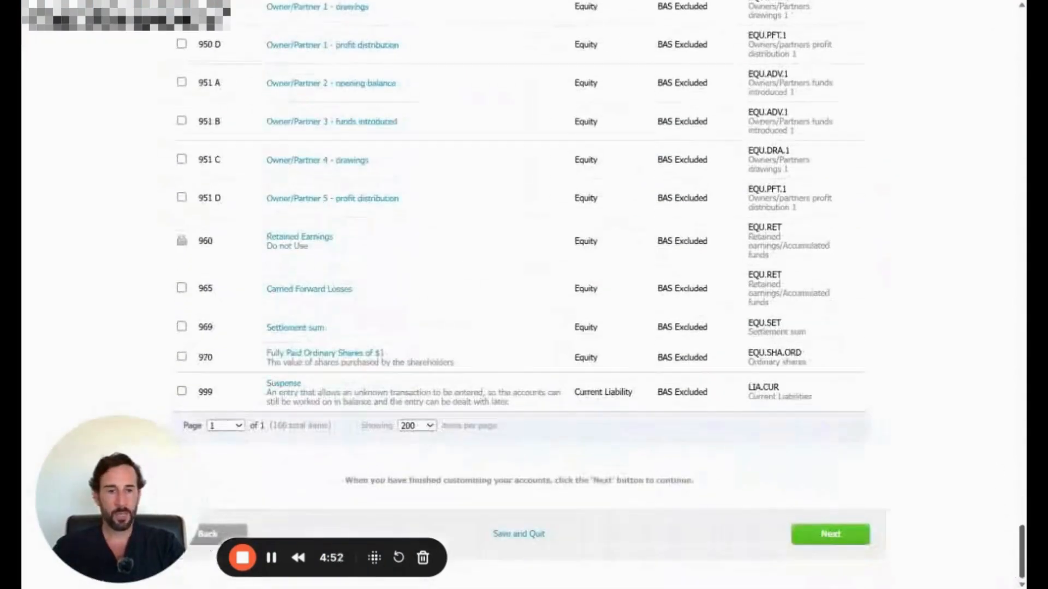
click(830, 532)
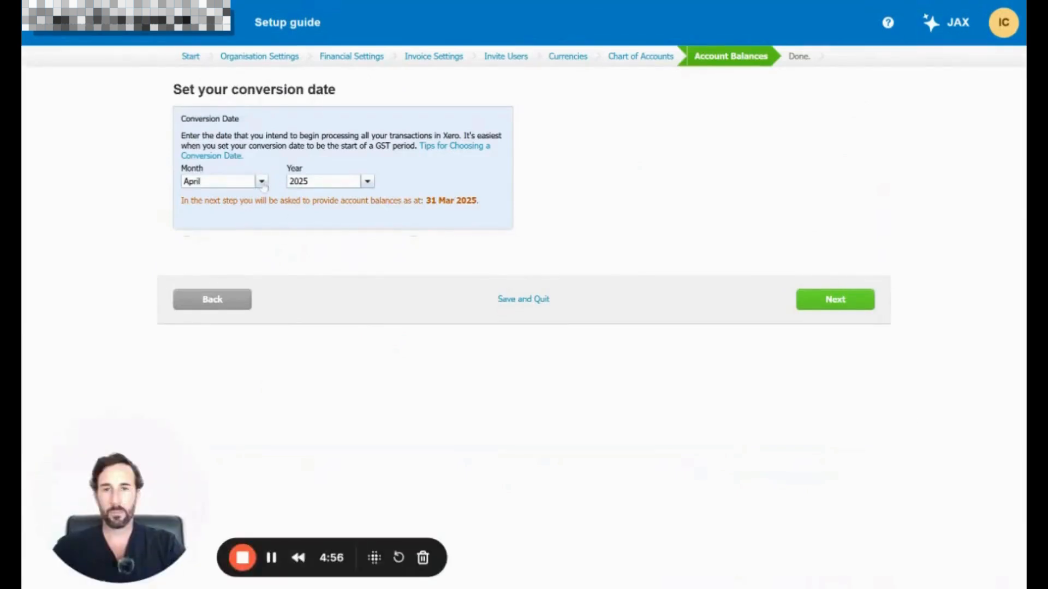
click(263, 182)
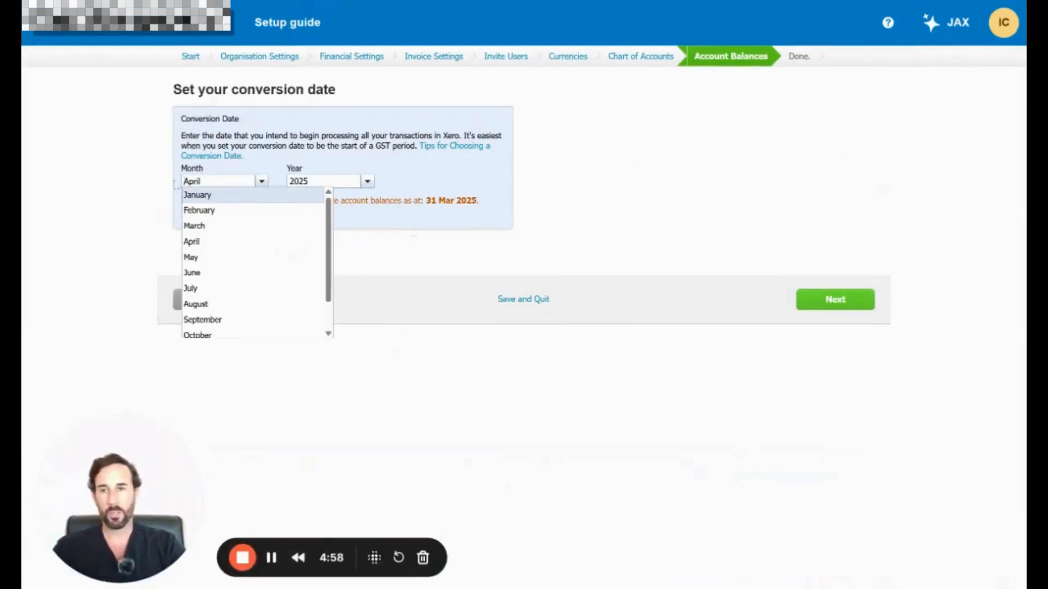
click(620, 160)
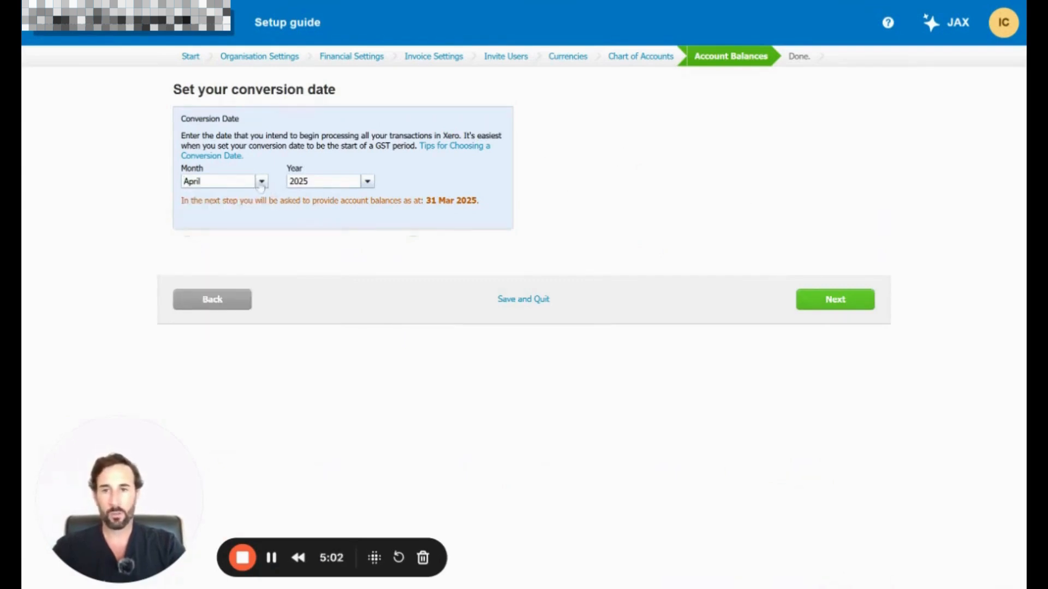
click(208, 180)
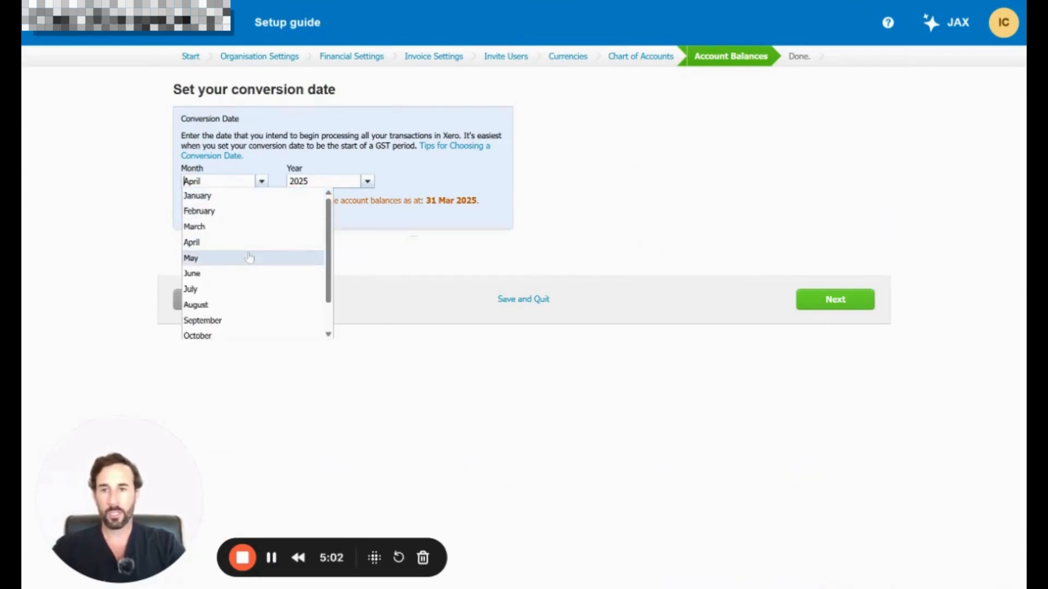
click(212, 227)
click(844, 293)
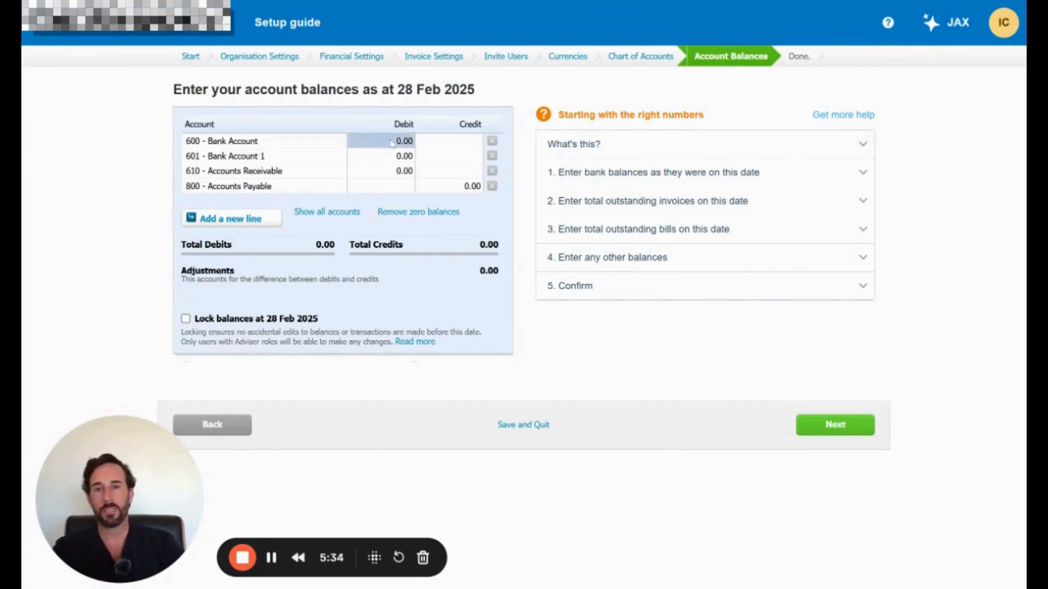
Step: Examine the opening balance fields for the two bank accounts, Accounts Receivable and Accounts Payable without entering amounts
click(410, 171)
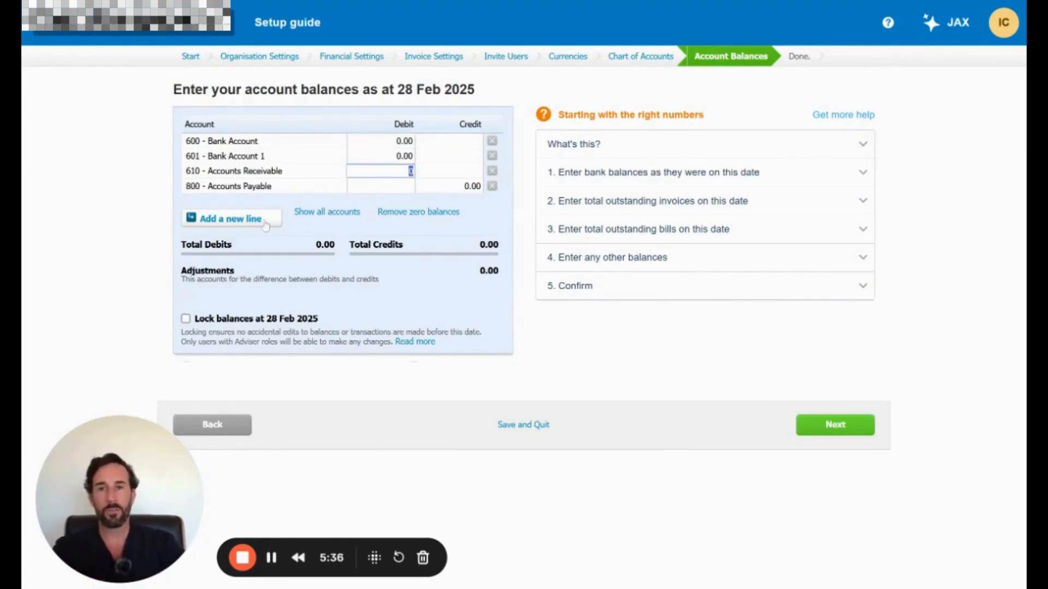
click(474, 94)
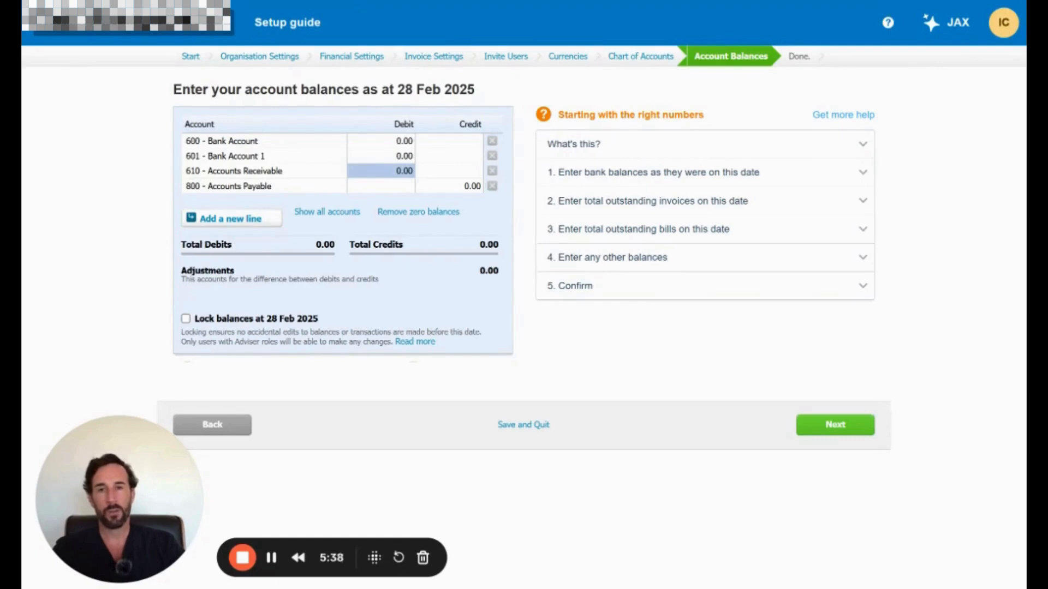
drag(397, 90, 484, 90)
click(397, 142)
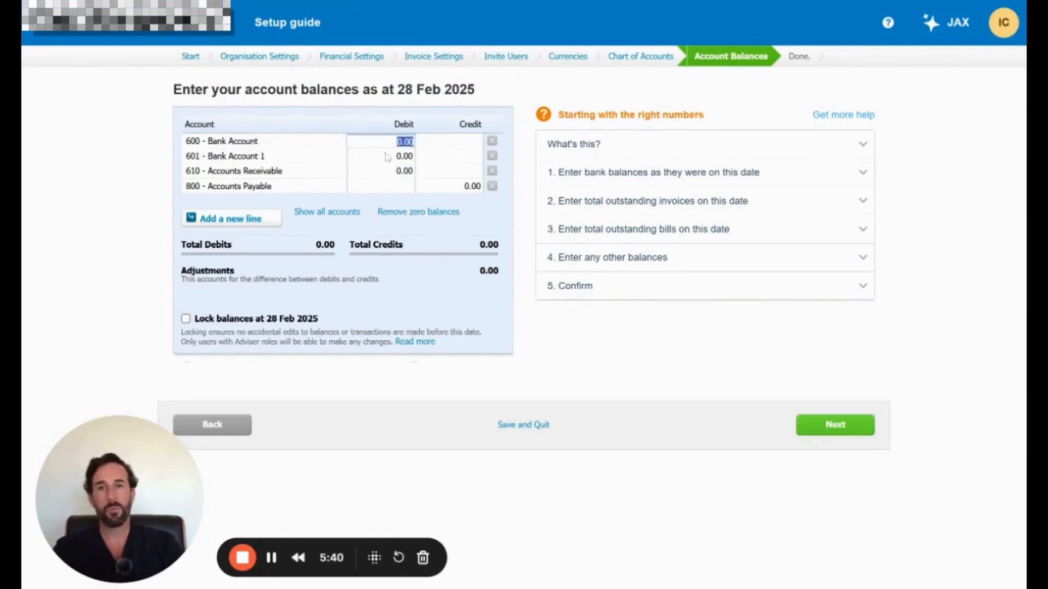
click(389, 157)
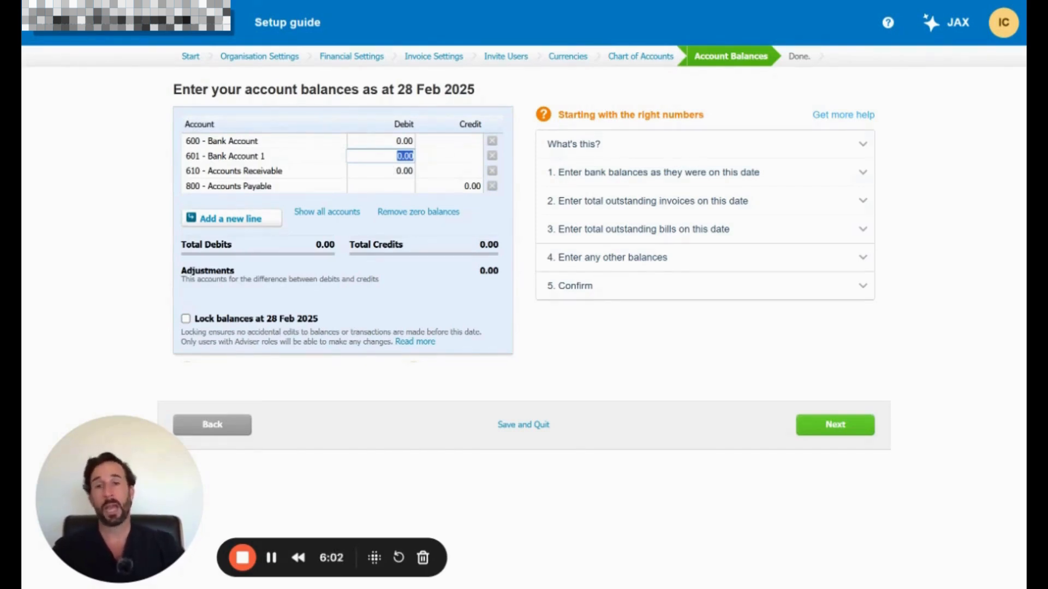
click(400, 156)
click(400, 143)
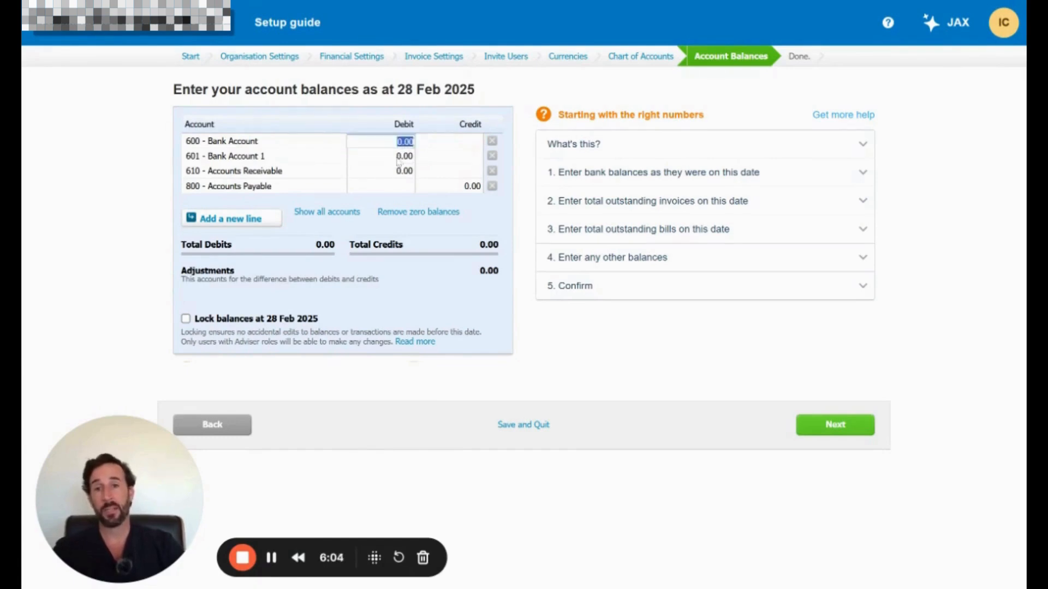
click(400, 157)
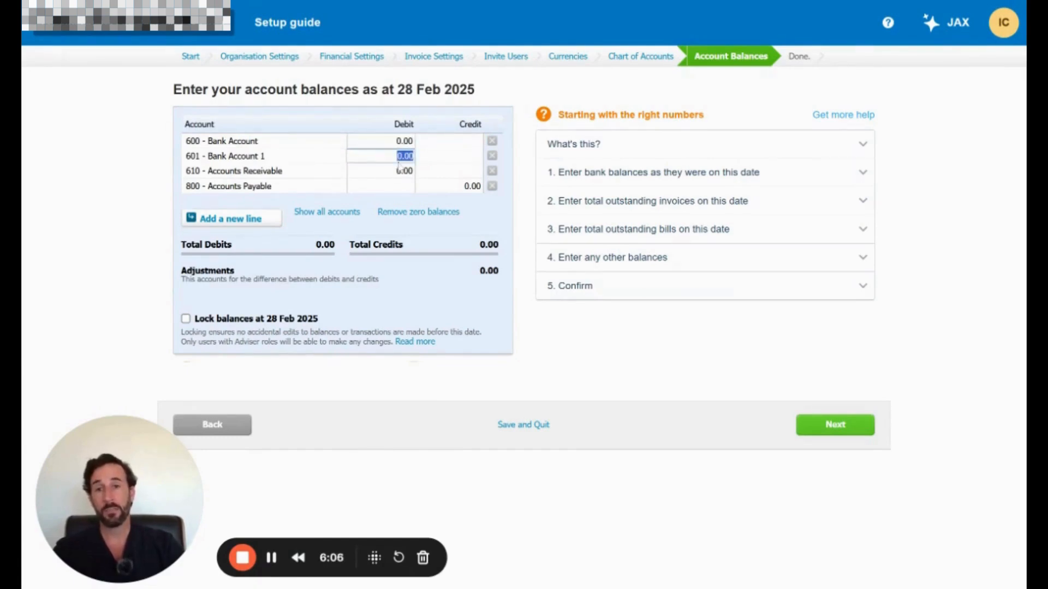
click(267, 174)
click(265, 186)
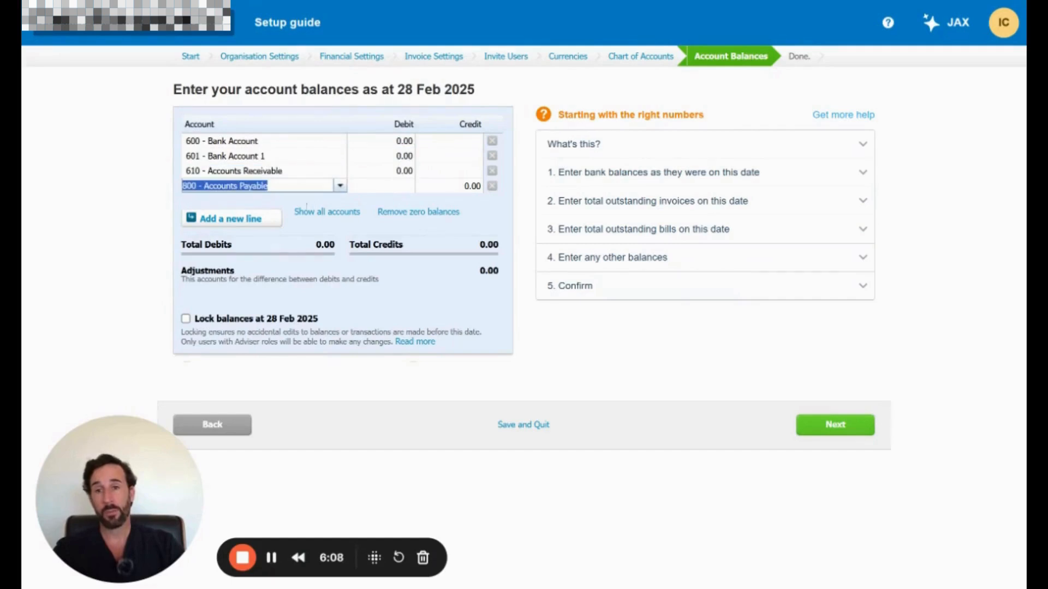
Step: Try adding a 999 - Suspense line to the account balances, and remove the line again
click(245, 223)
text(sus)
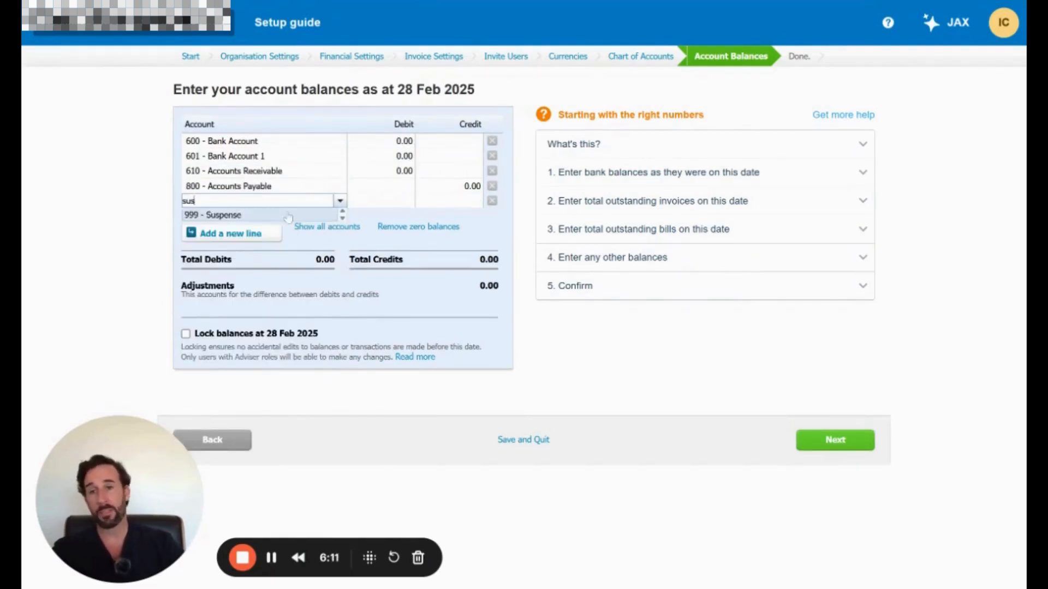
click(288, 215)
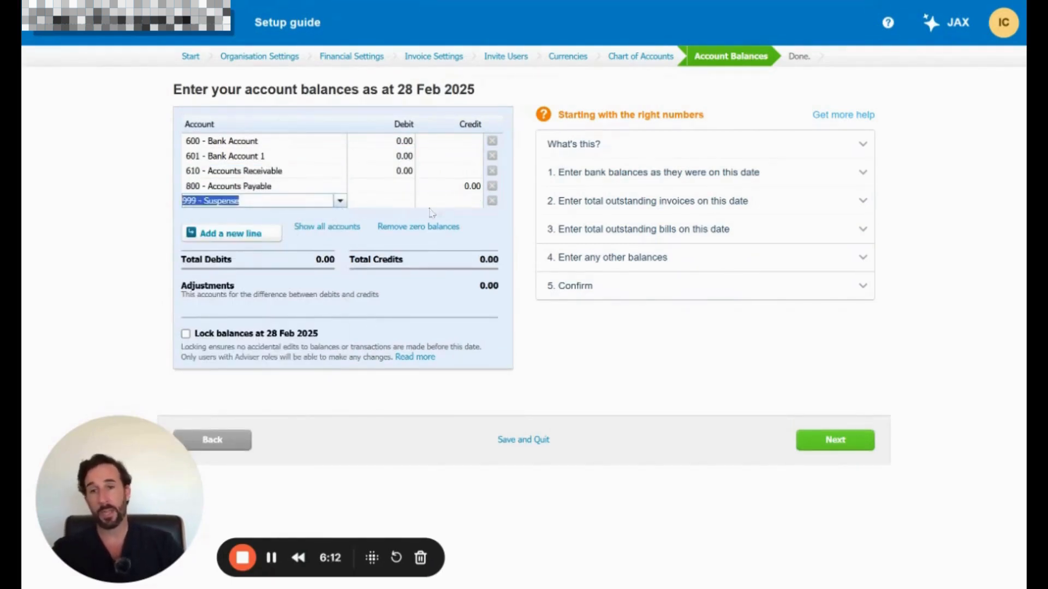
click(439, 202)
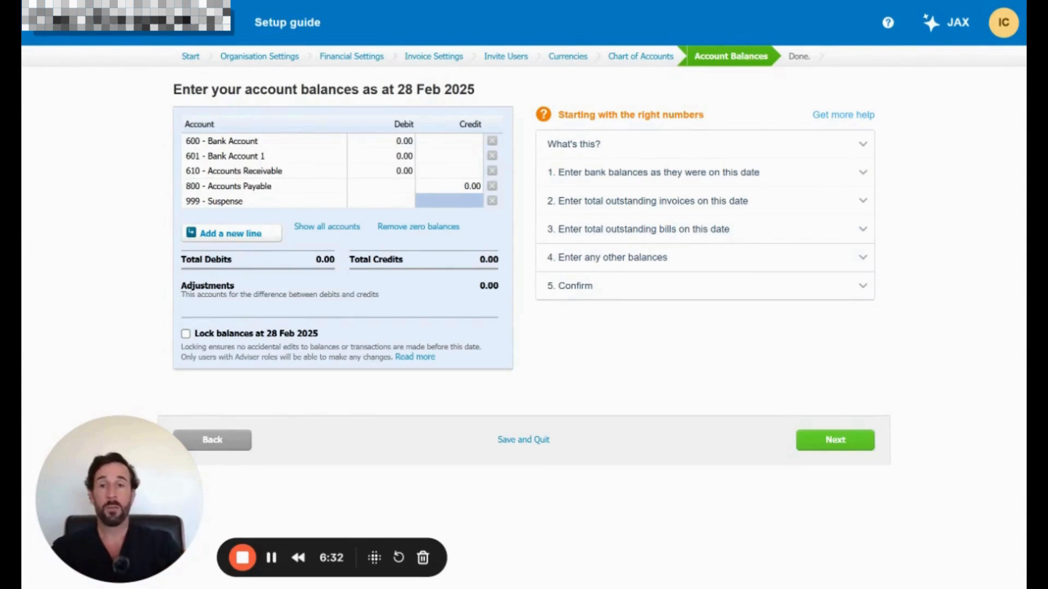
click(492, 201)
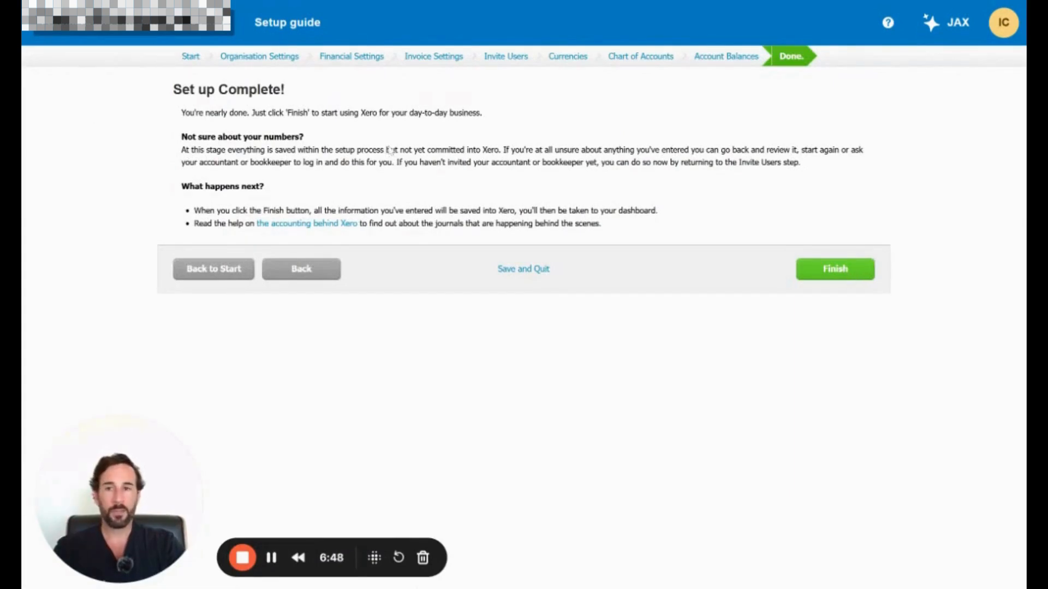
Step: Finish the setup guide to save the organisation's settings and view the new dashboard
click(840, 270)
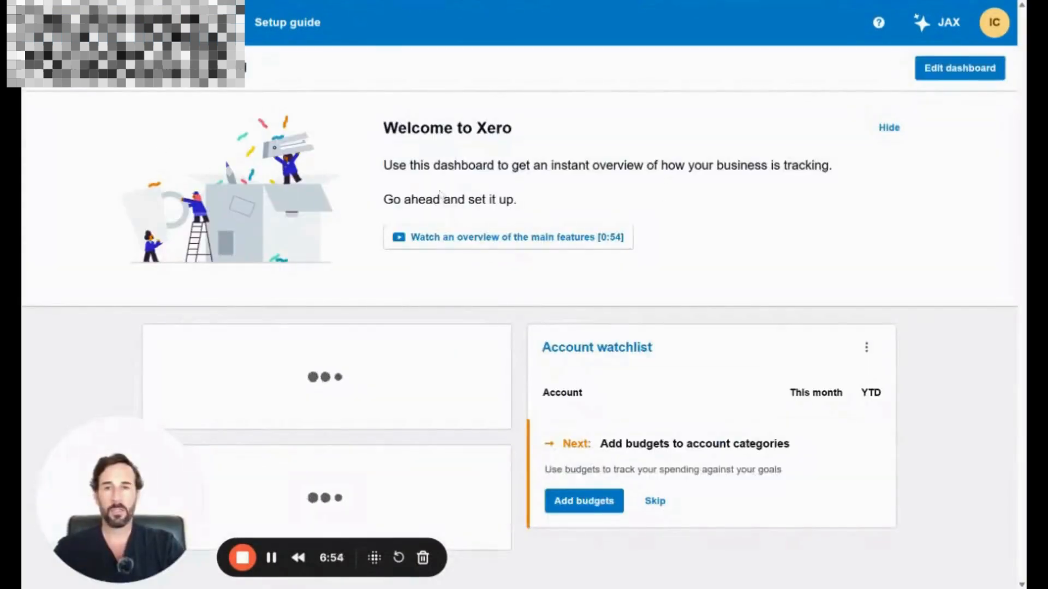
scroll(698, 175, down, 2)
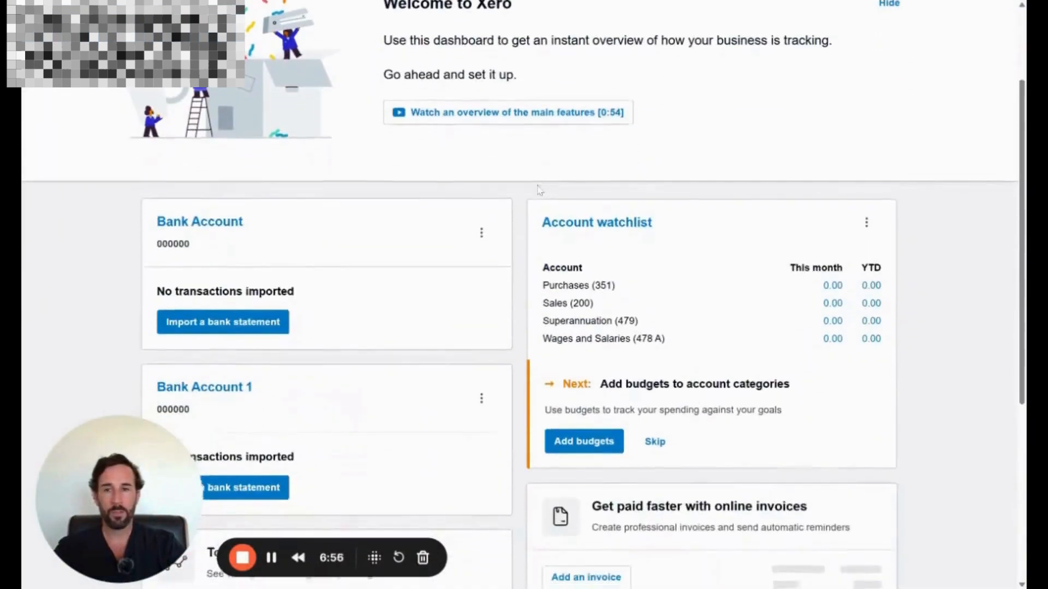
Step: Hide the Welcome to Xero banner and look over the dashboard's bank account, watchlist and invoice sections
scroll(697, 174, up, 1)
click(888, 65)
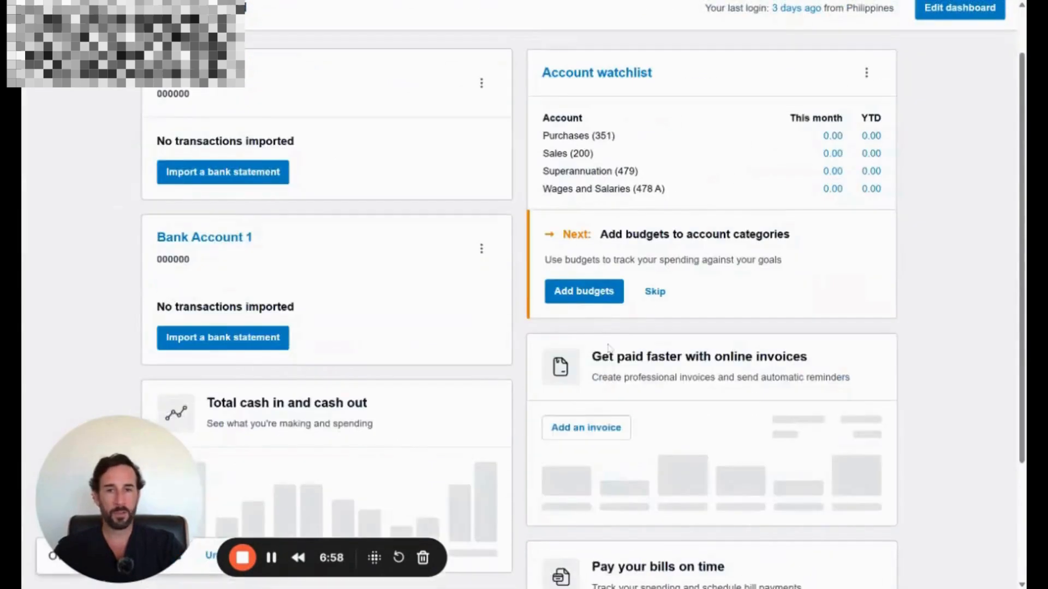
scroll(501, 380, up, 1)
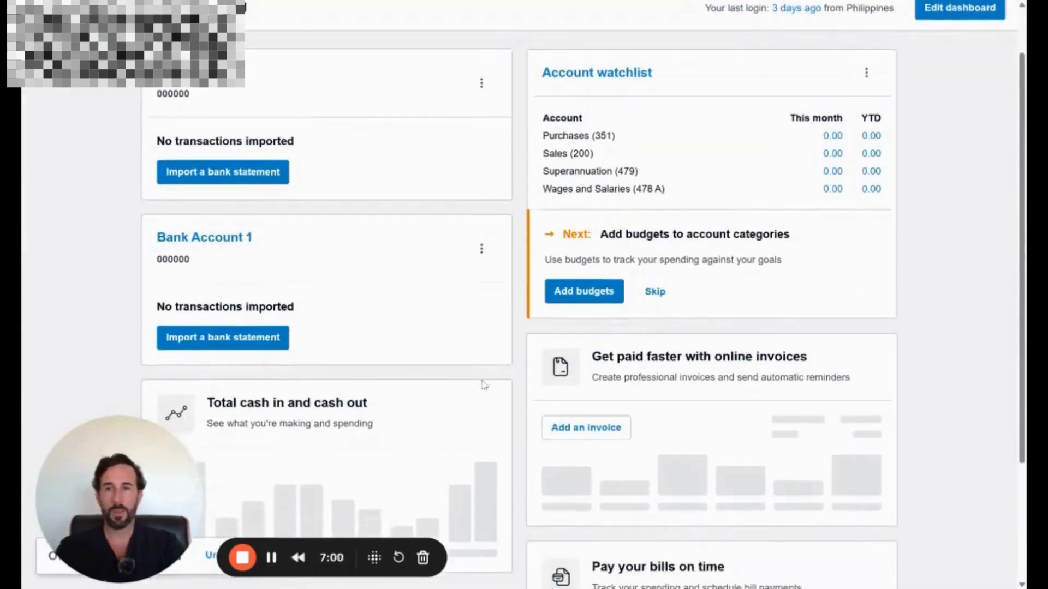
scroll(480, 381, down, 1)
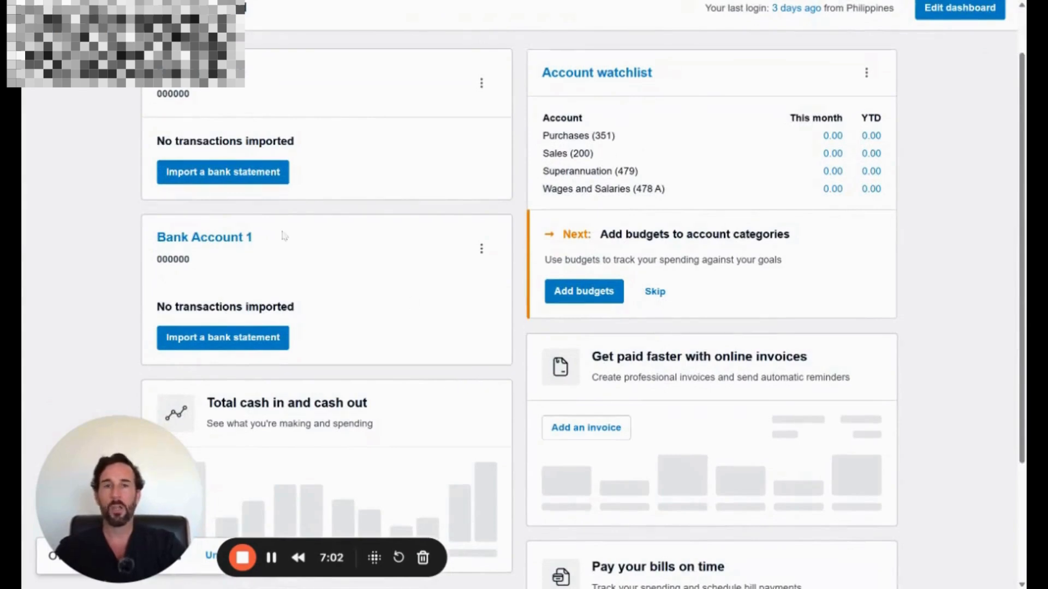
scroll(386, 320, up, 1)
scroll(385, 320, down, 2)
scroll(381, 327, up, 2)
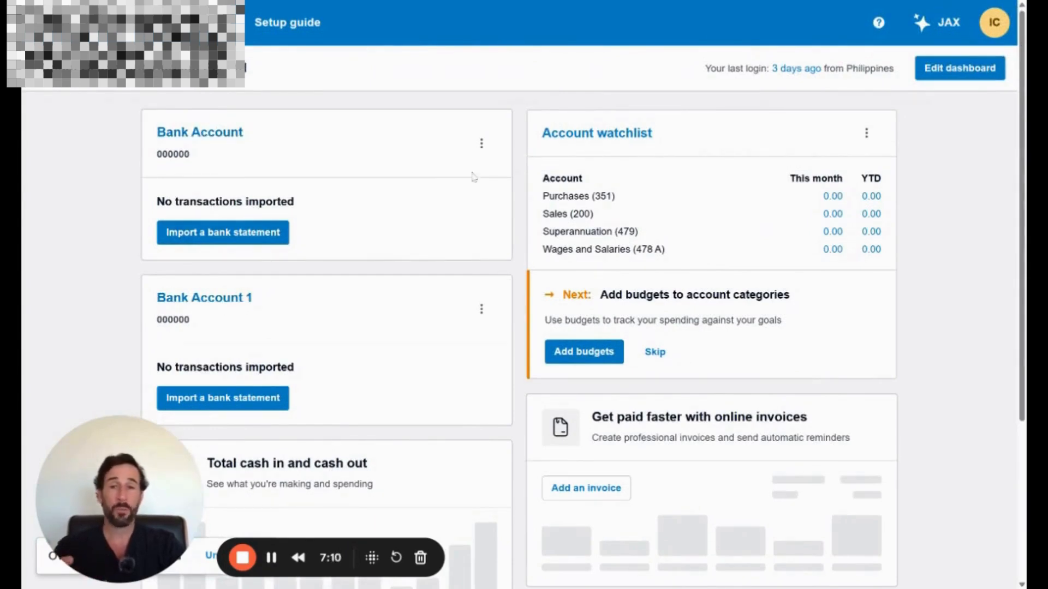
Step: Open the details of Bank Account for editing and set its bank to Commonwealth Bank CBA
click(481, 143)
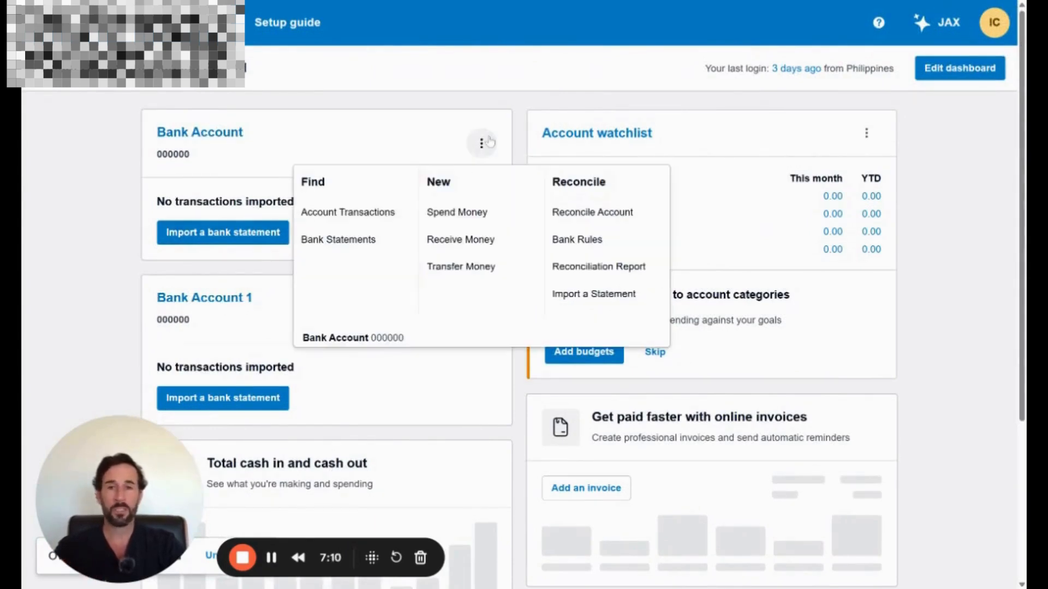
click(330, 221)
click(824, 116)
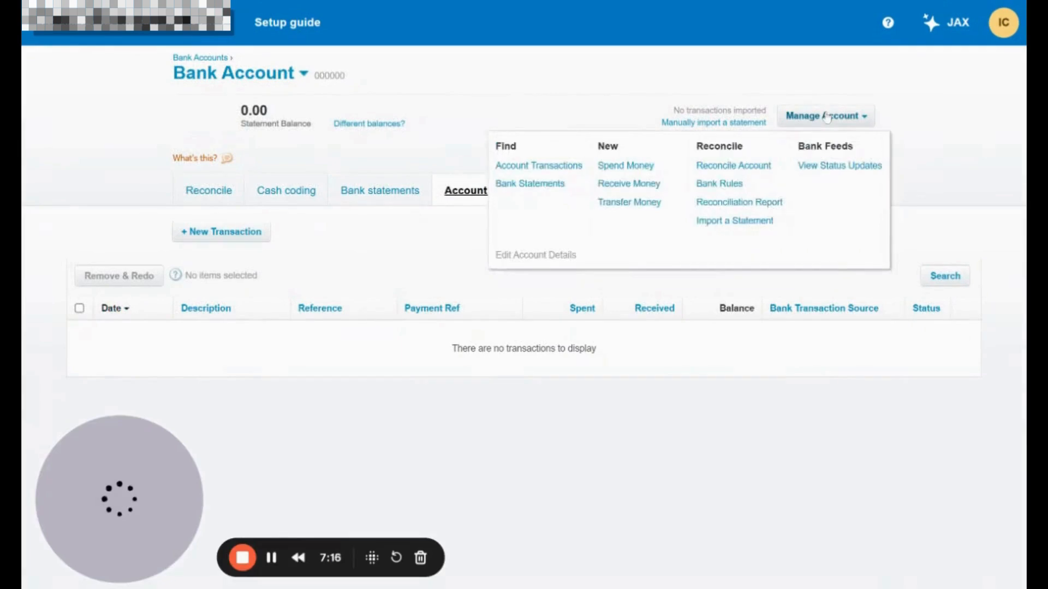
click(544, 257)
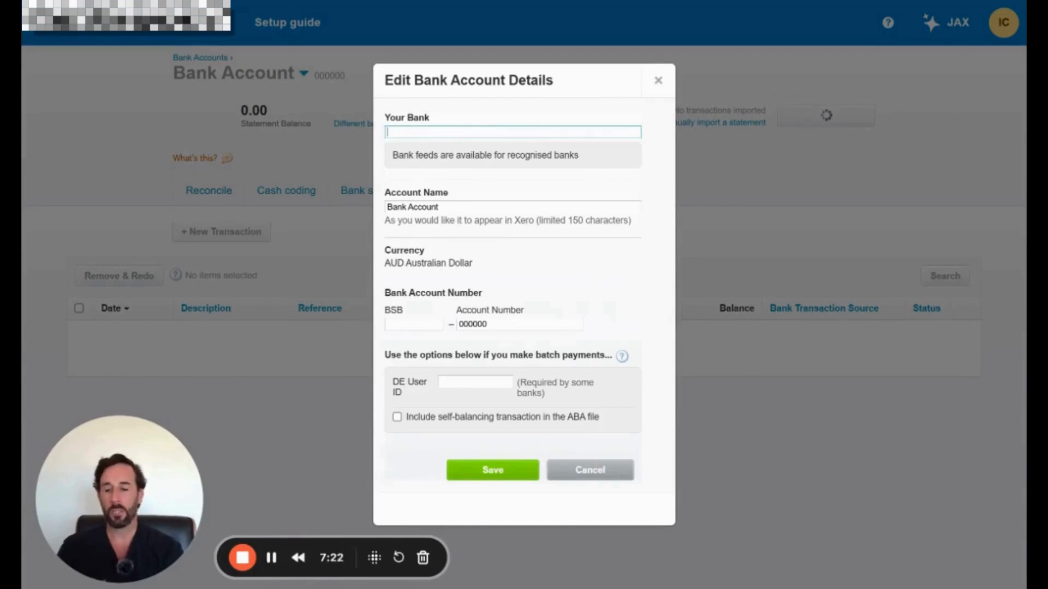
text(cba)
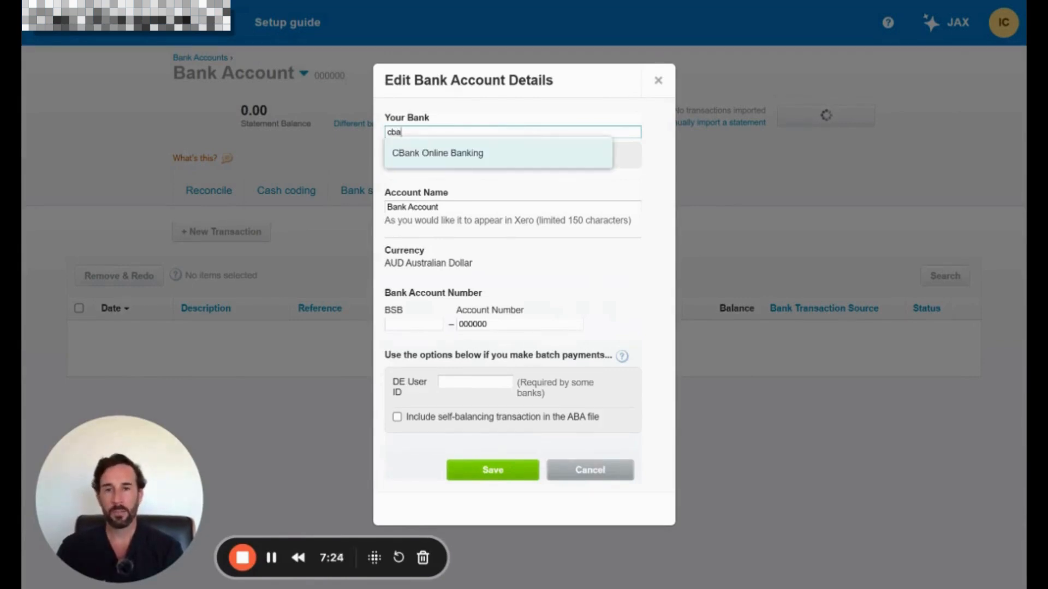
key(BackSpace)
key(BackSpace)
text(ommo)
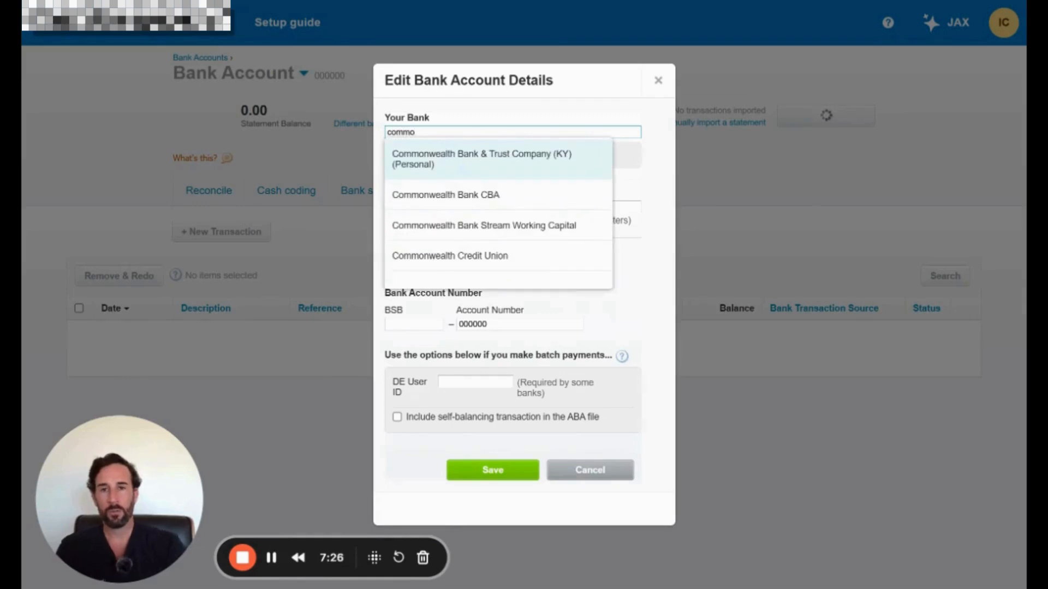
click(459, 197)
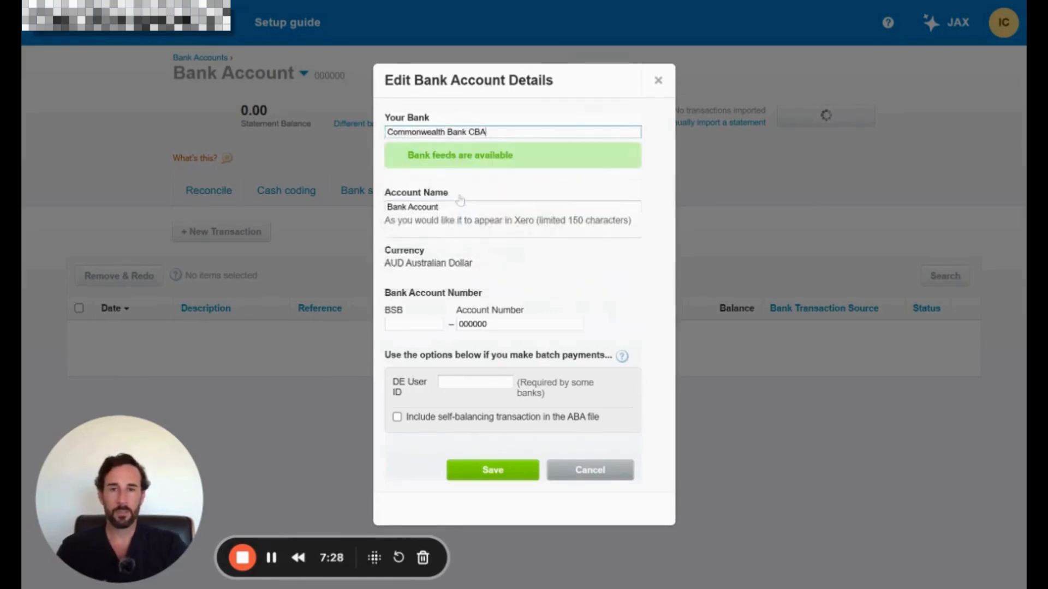
Step: Change the account name from Bank Account to Business Transaction Account
drag(461, 207, 342, 224)
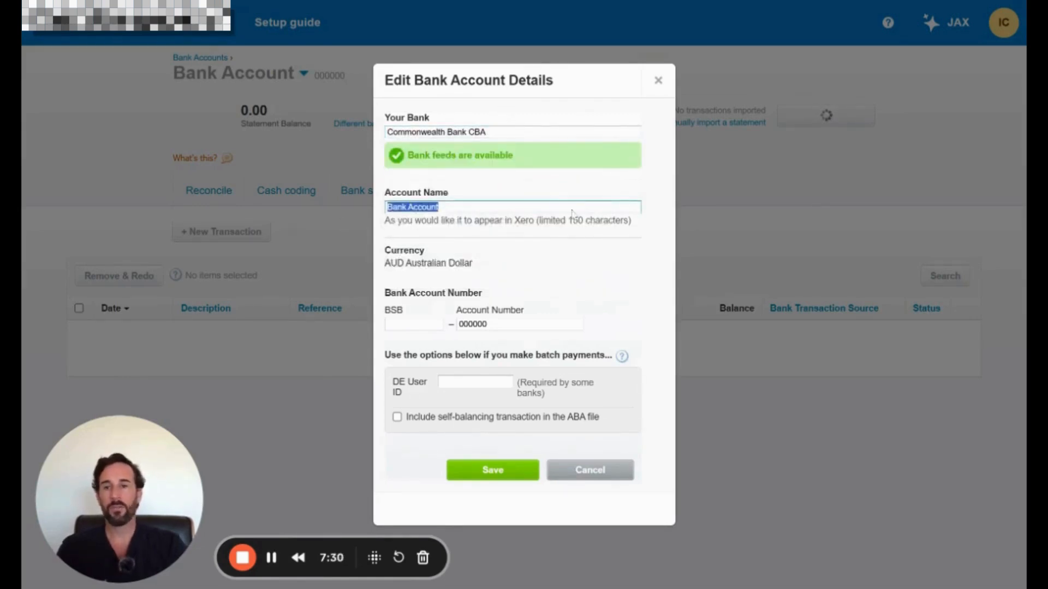
text(Business )
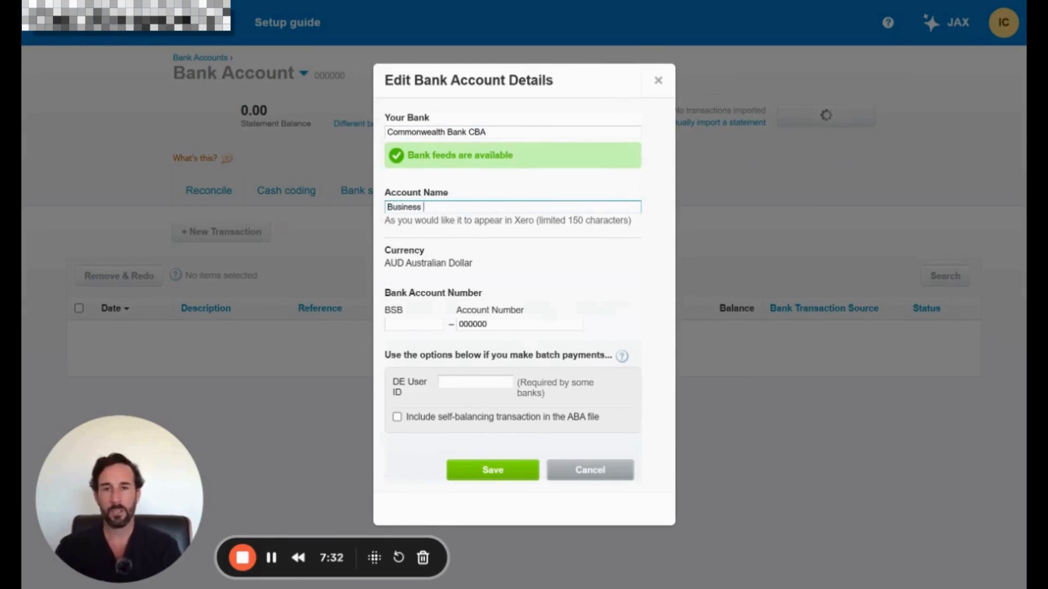
text(Transaction Acco)
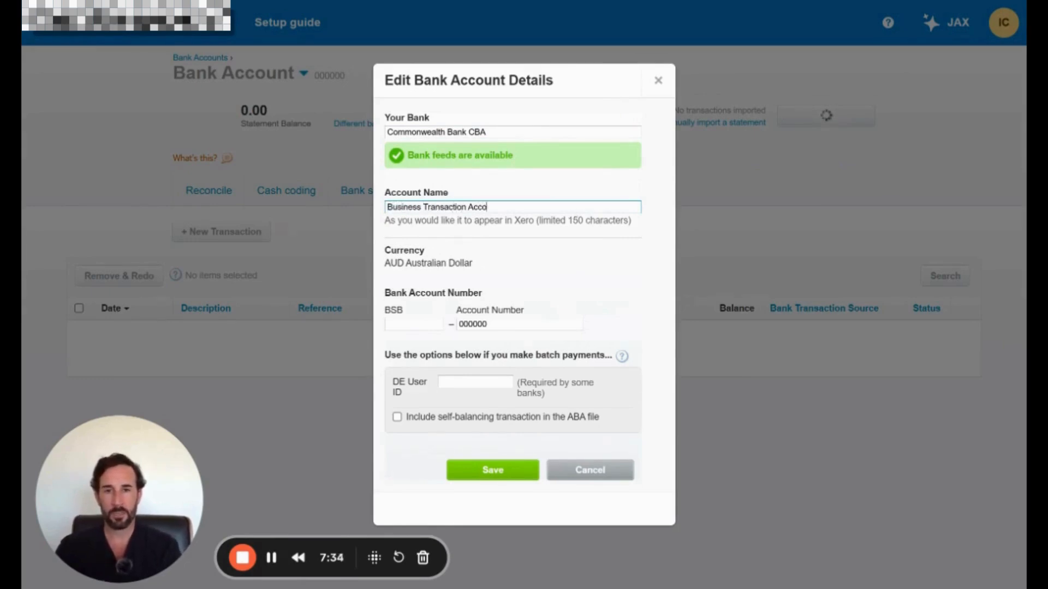
text(unt)
key(Tab)
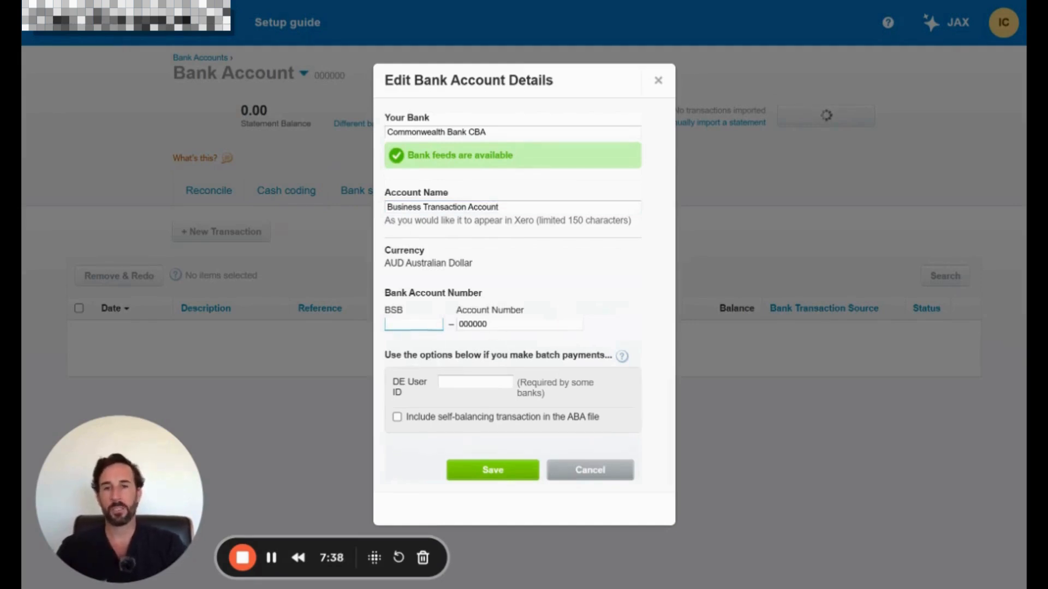
Step: Enter a placeholder BSB for the Business Transaction Account and save its details
key(Tab)
key(shift+Tab)
text(000)
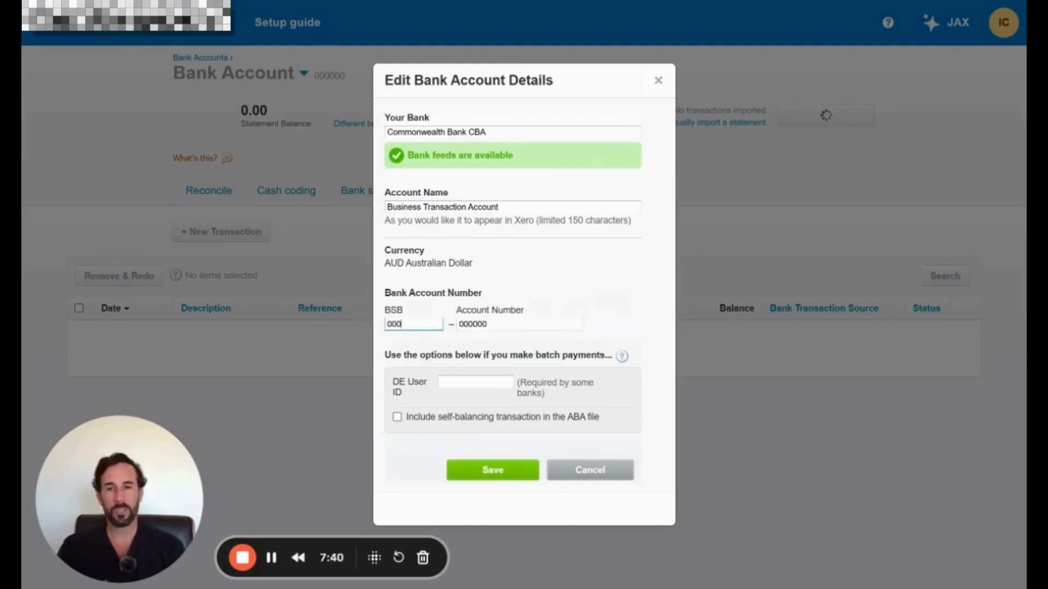
text(-000)
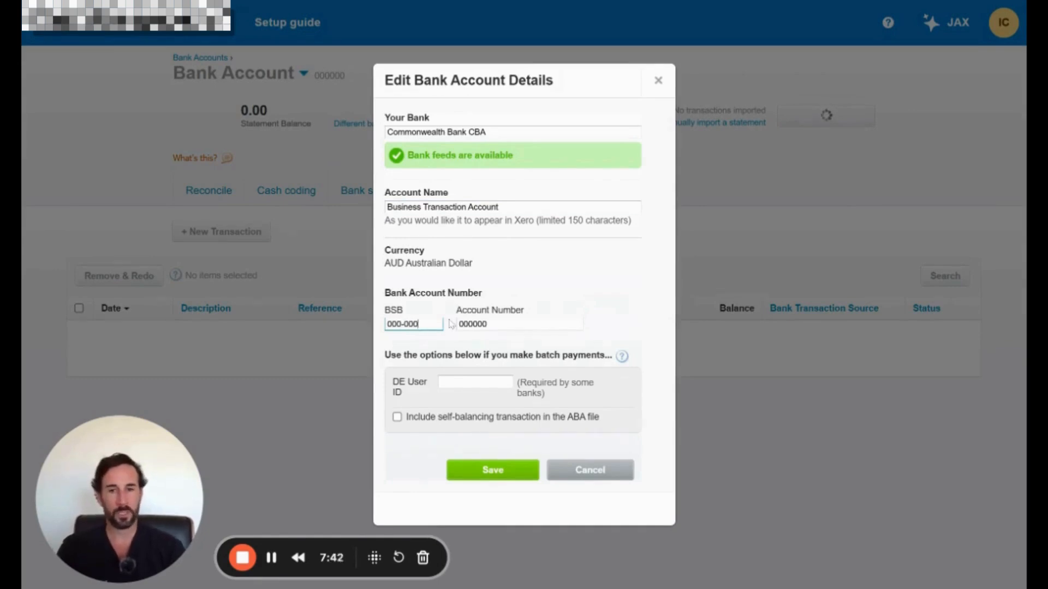
click(513, 469)
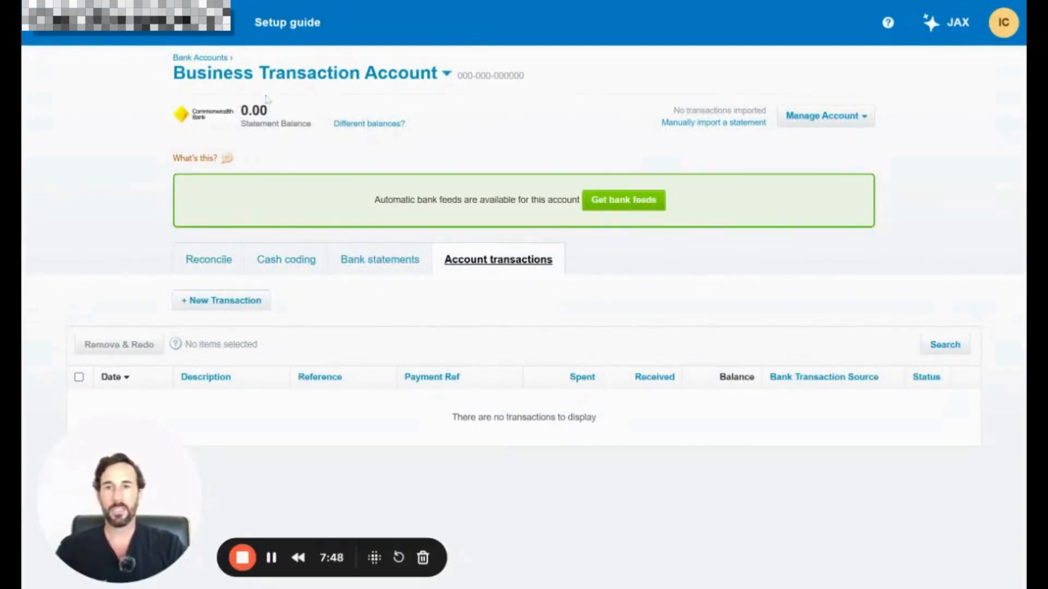
Step: From the bank accounts list, edit the details of Bank Account 1 and set its bank to Commonwealth Bank CBA
click(207, 59)
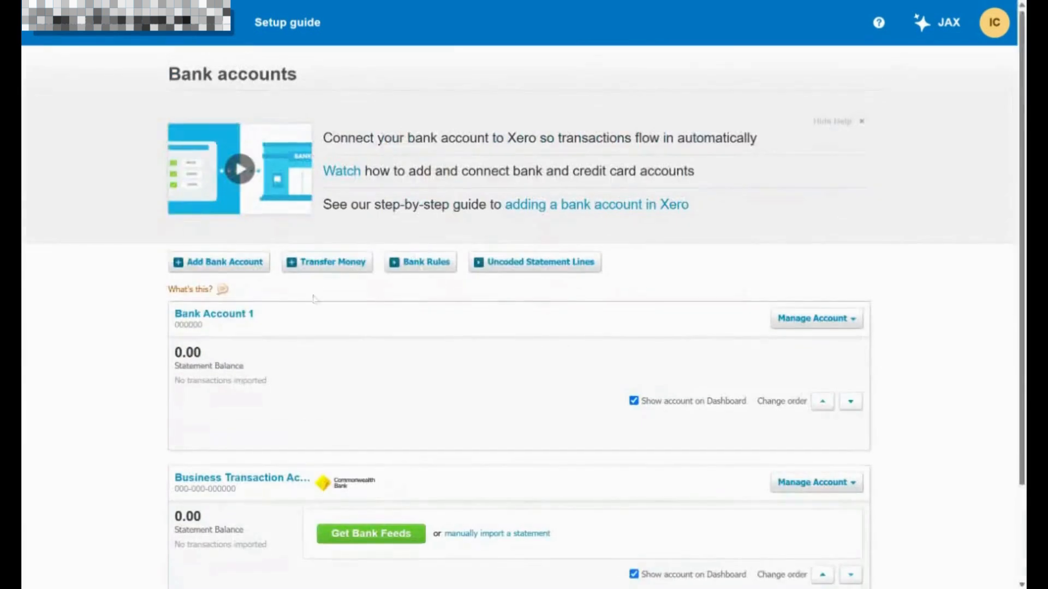
scroll(313, 298, down, 2)
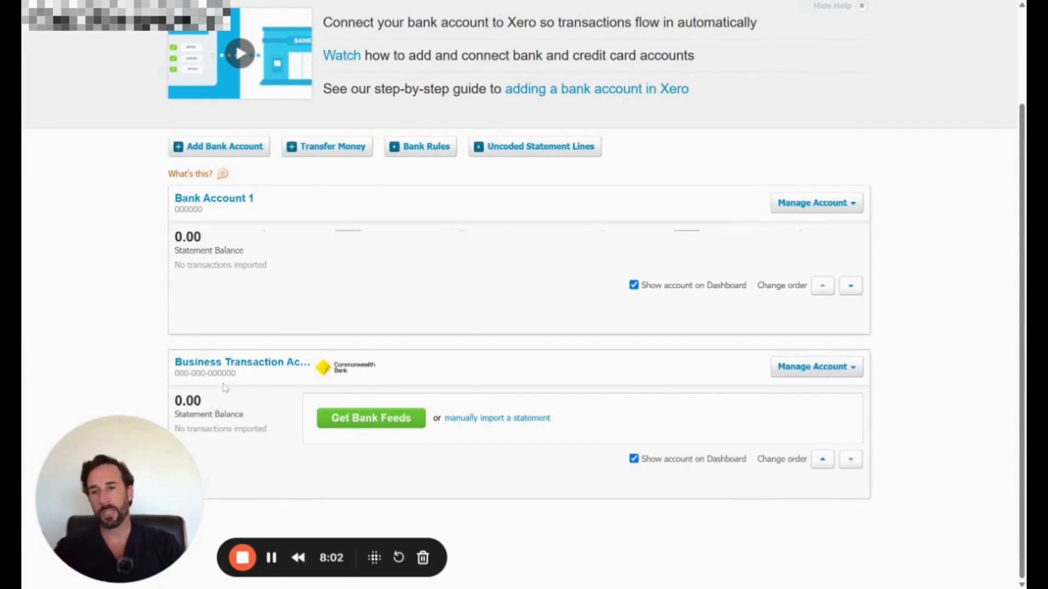
click(834, 207)
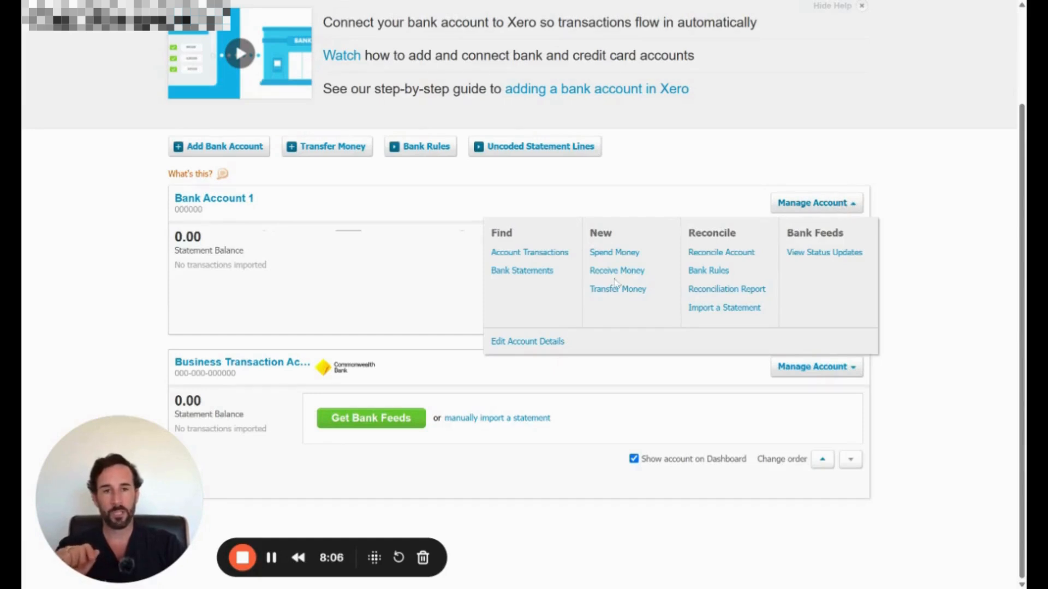
click(527, 341)
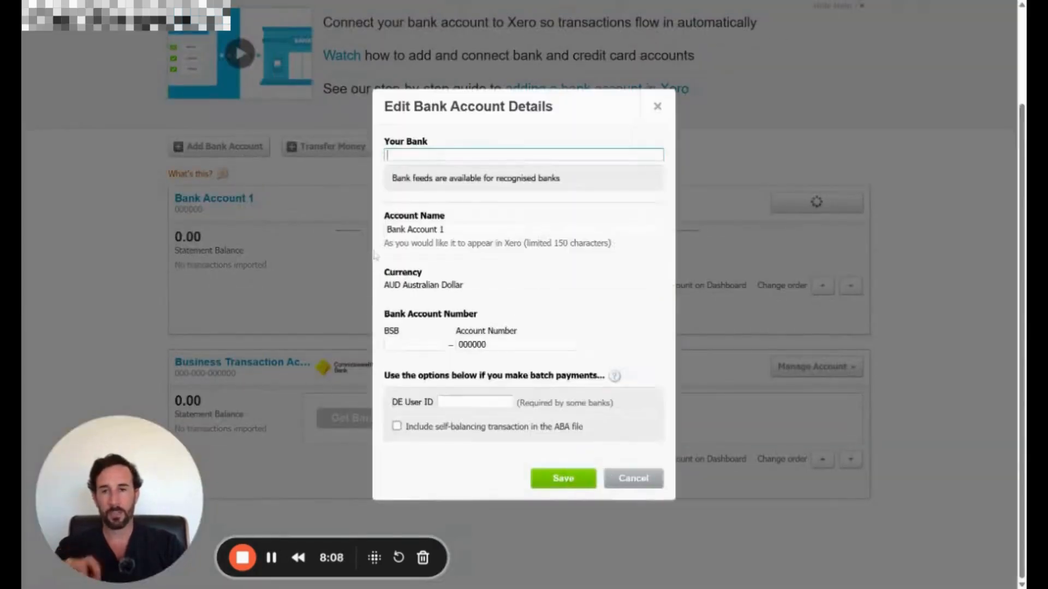
text(comm)
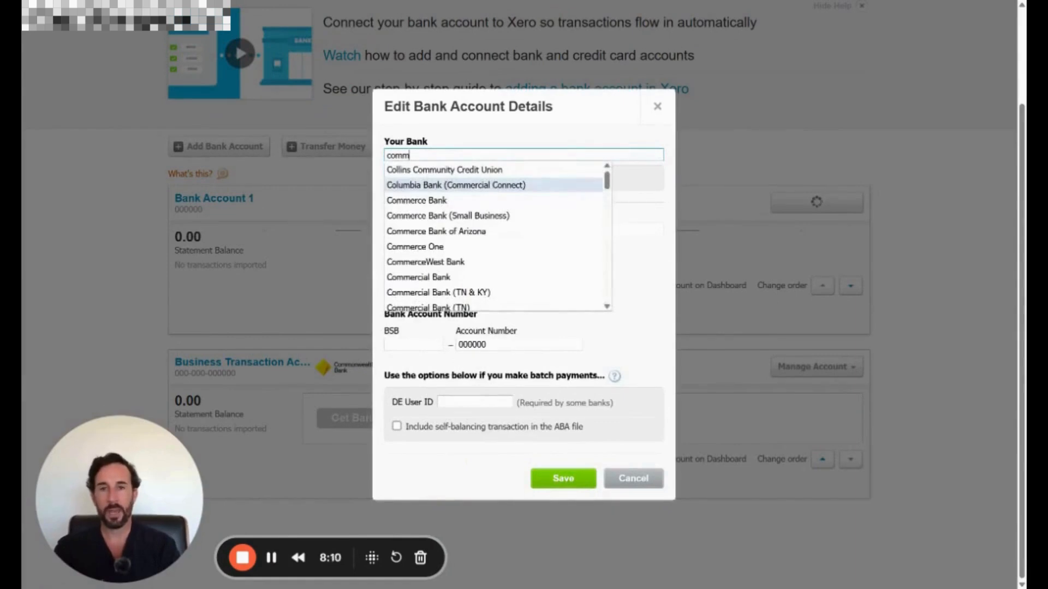
text(on)
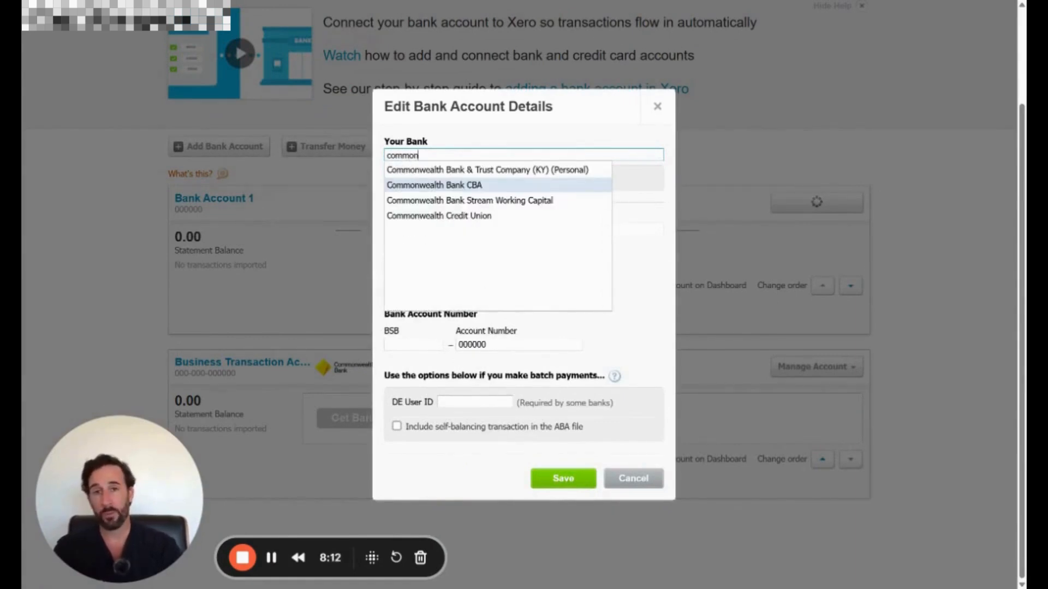
click(431, 185)
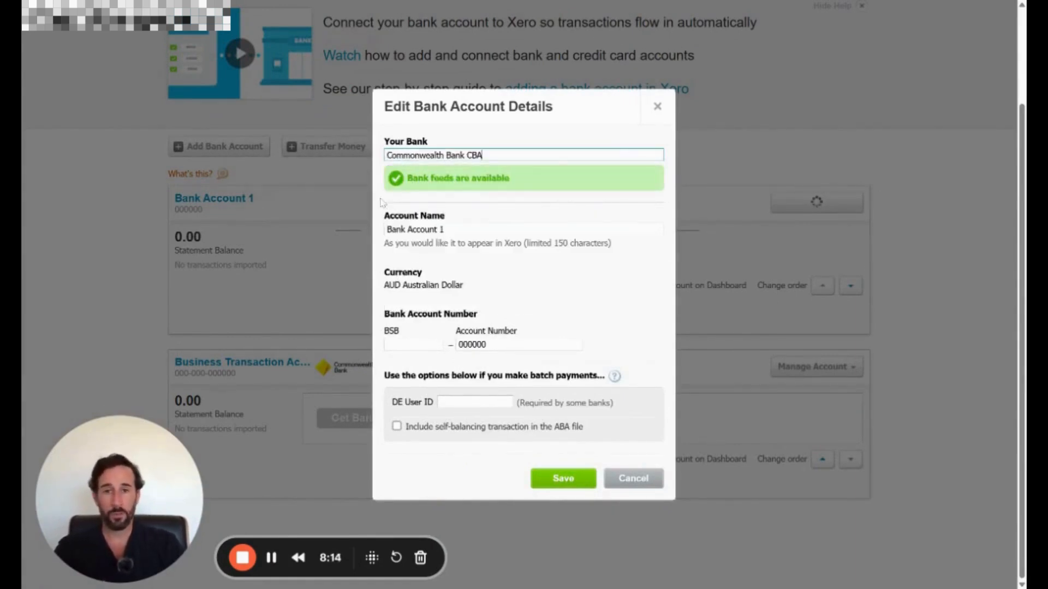
Step: Change the account name of Bank Account 1 to Business Saver Account
key(Tab)
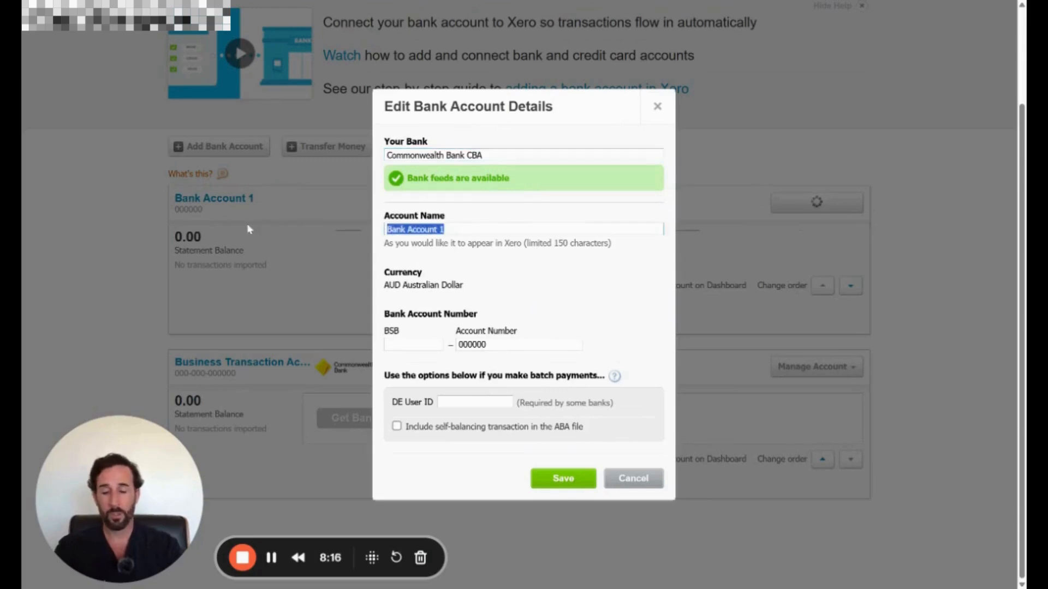
text(Business S)
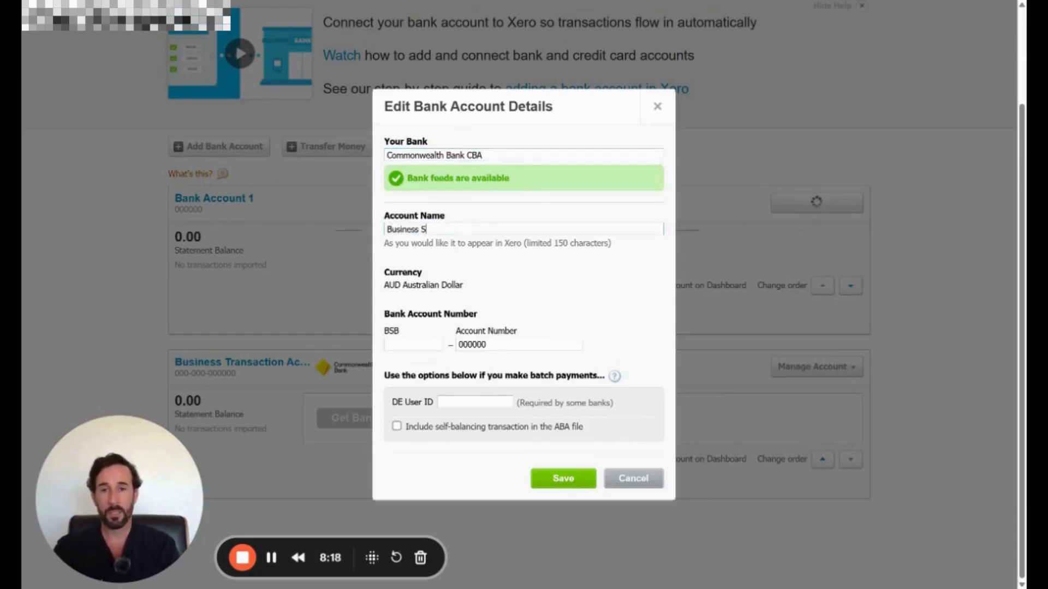
text(aver Account)
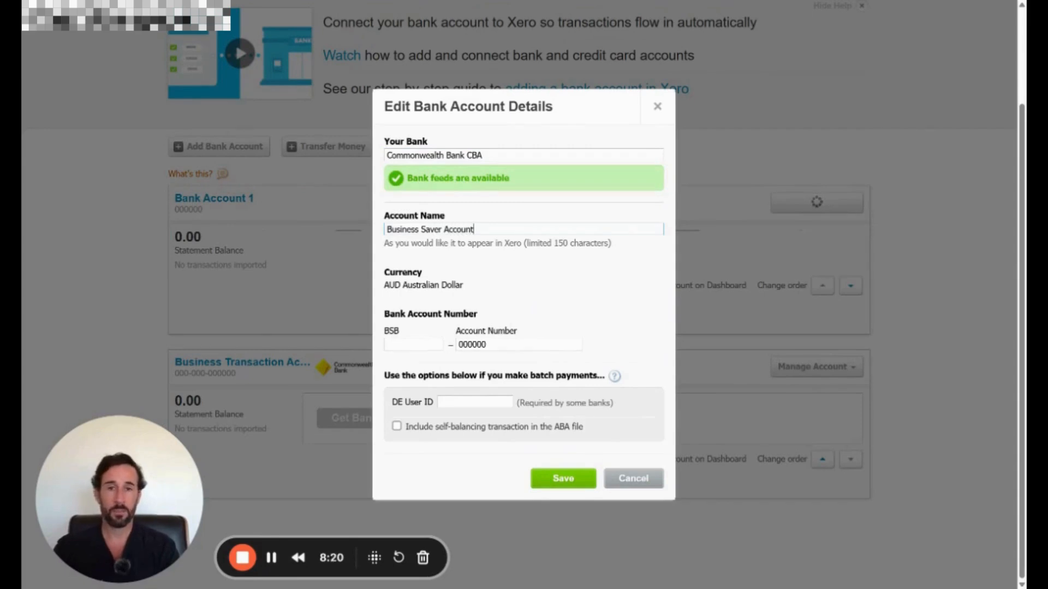
Step: Enter a placeholder BSB for the Business Saver Account and save its details
key(Tab)
key(Tab)
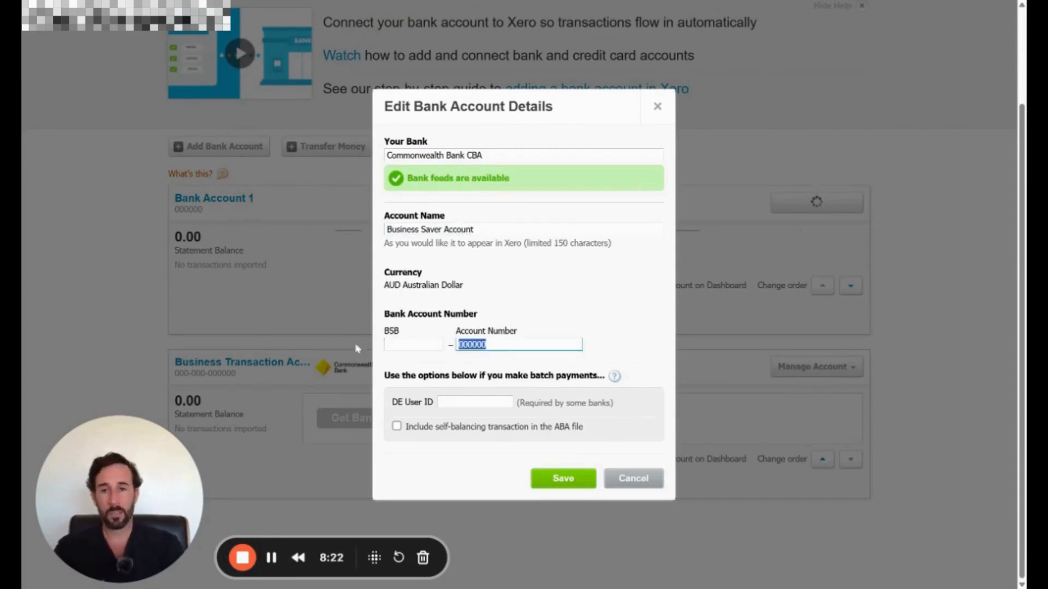
click(388, 344)
text(000-000)
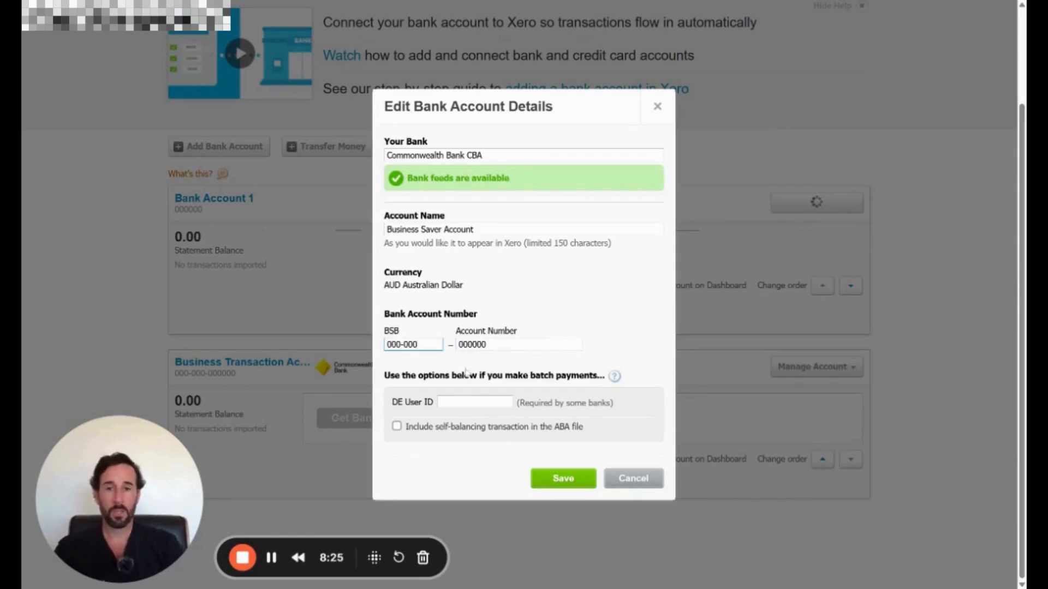
click(563, 478)
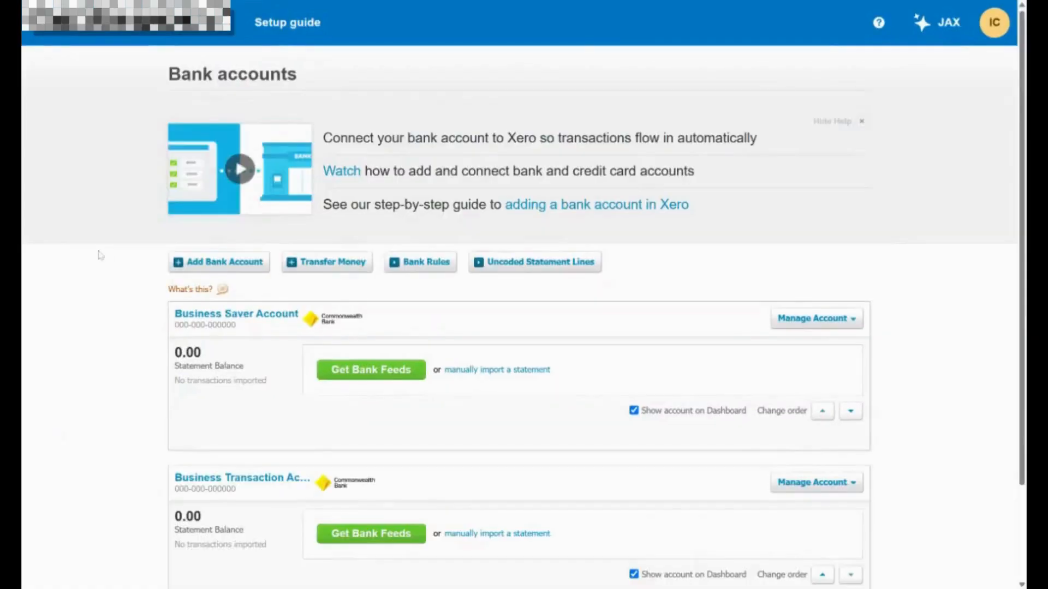
Step: Review the updated bank accounts, return to the dashboard and skip the suggestion to add budgets to account categories
scroll(159, 306, down, 2)
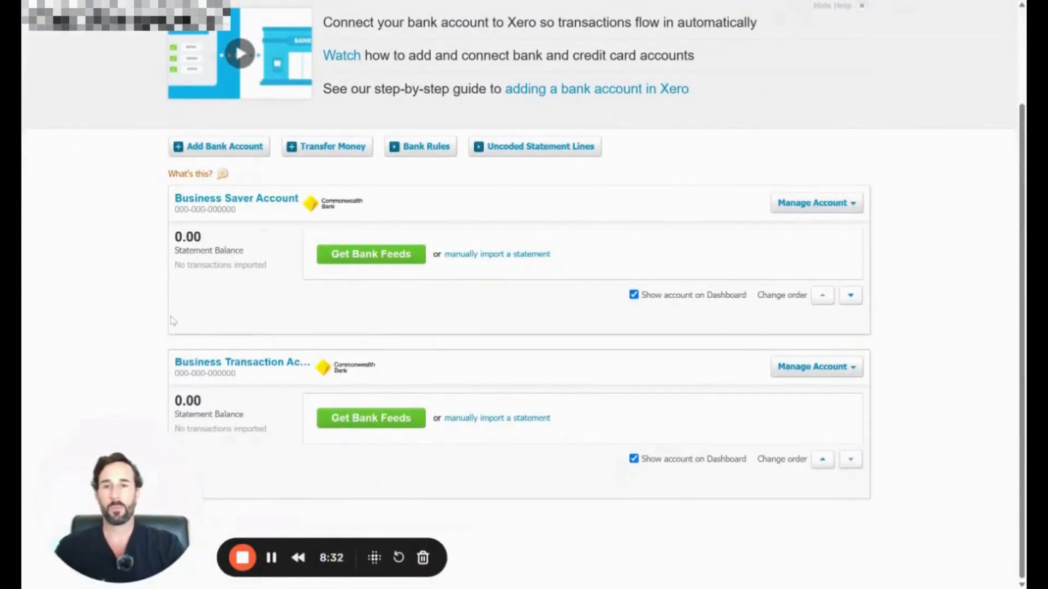
scroll(252, 113, up, 2)
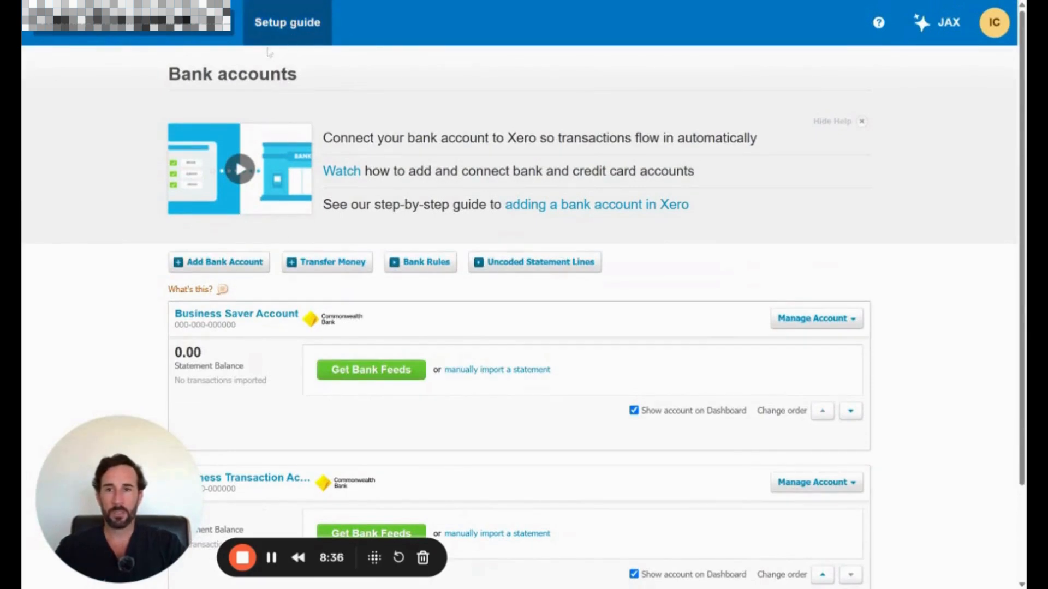
click(293, 31)
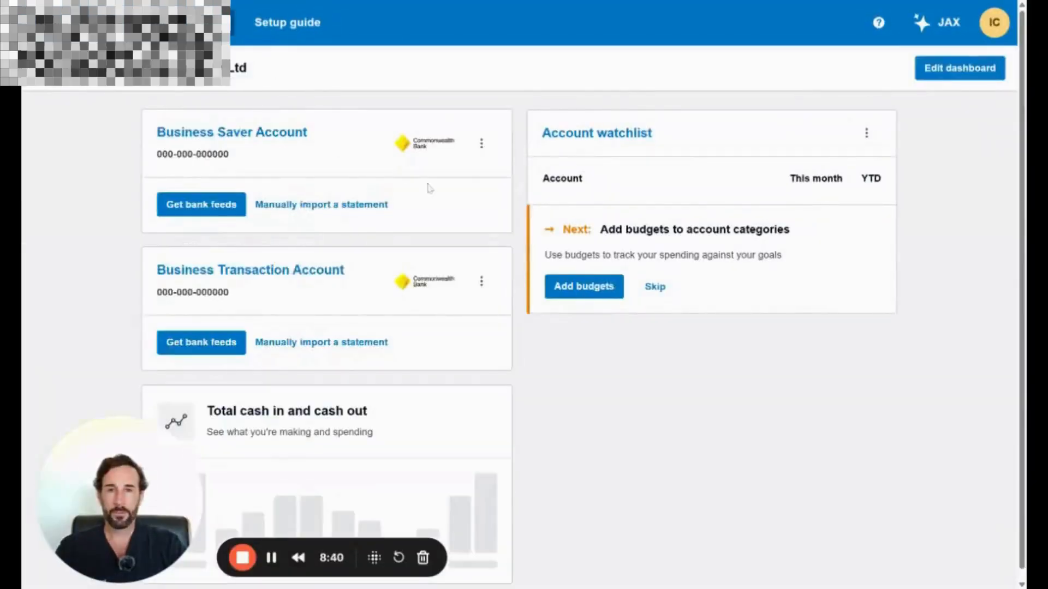
scroll(276, 196, down, 2)
scroll(647, 244, up, 2)
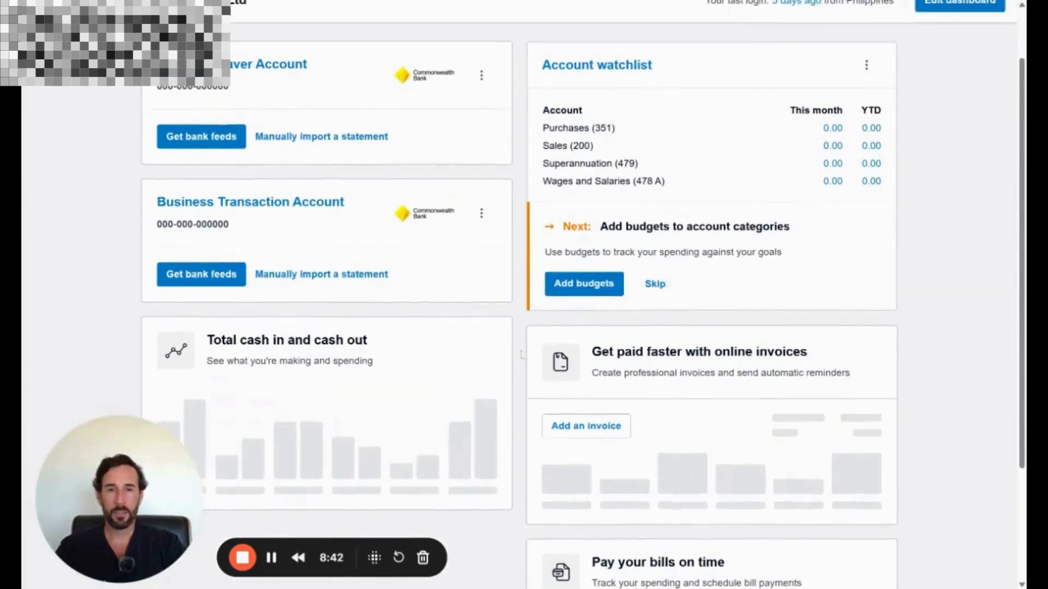
click(650, 292)
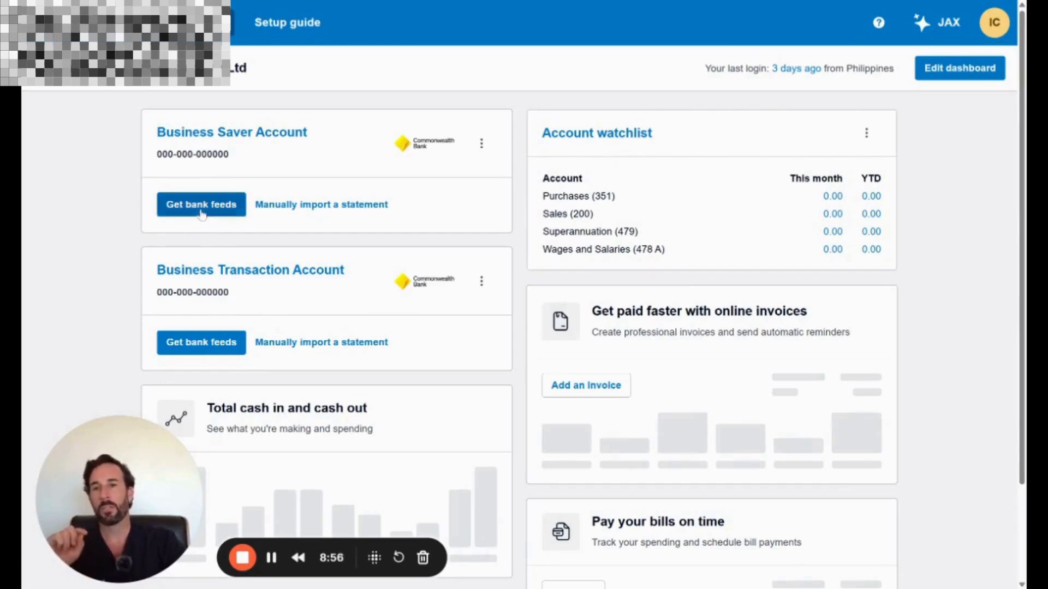
Step: View the bank feed connection page for the Business Saver Account, skip connecting to Commonwealth Bank and return to the dashboard
click(225, 213)
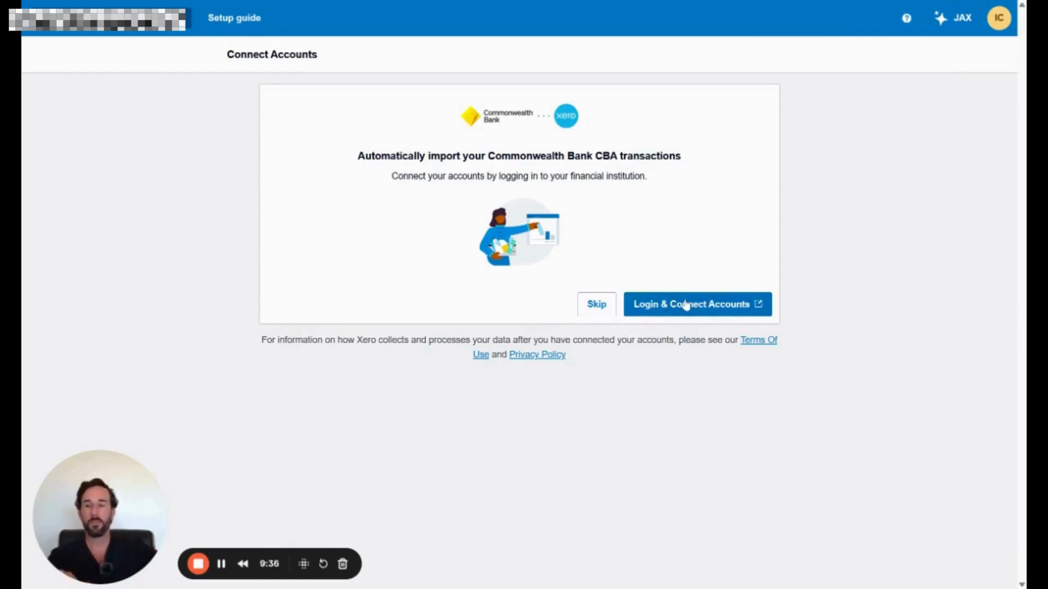
click(596, 304)
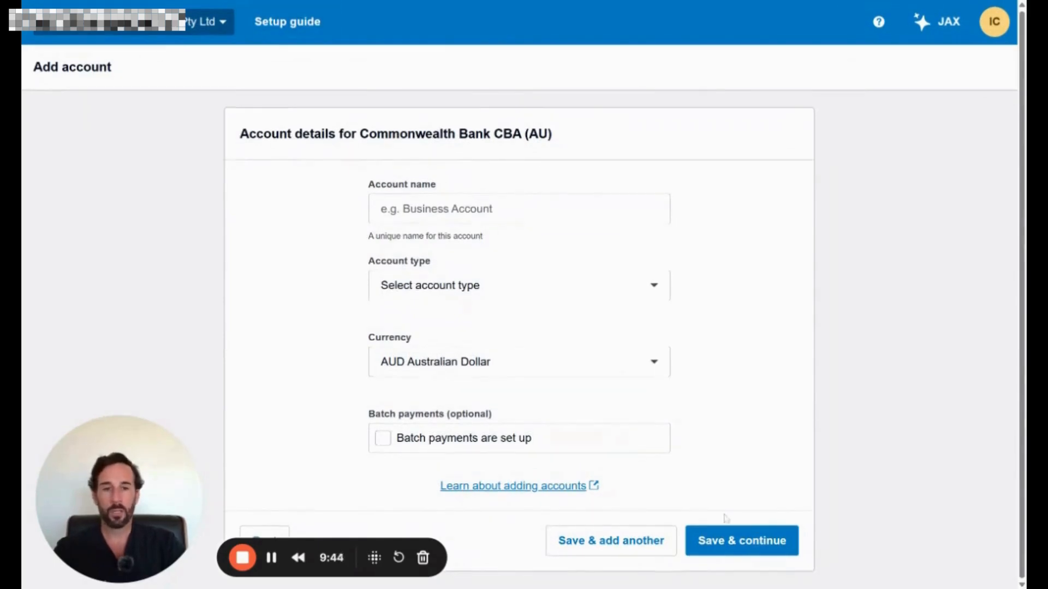
click(297, 15)
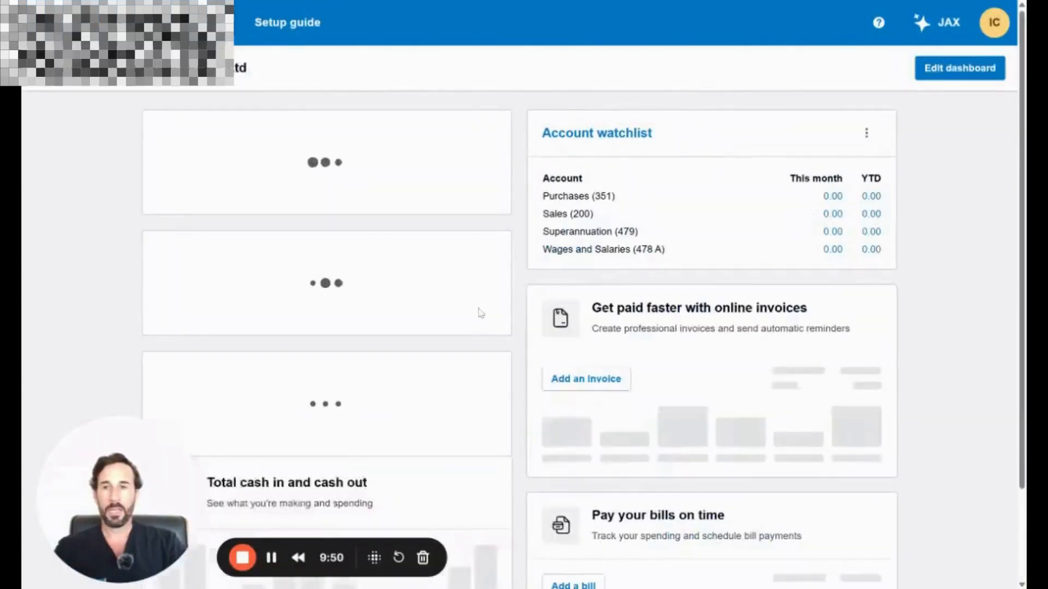
scroll(199, 295, down, 1)
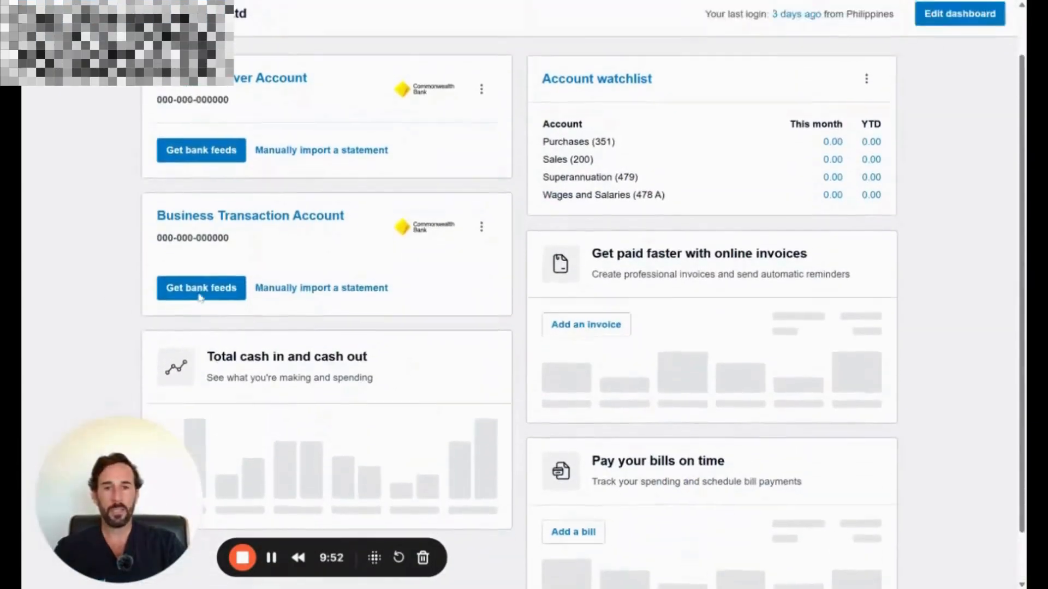
scroll(246, 273, up, 1)
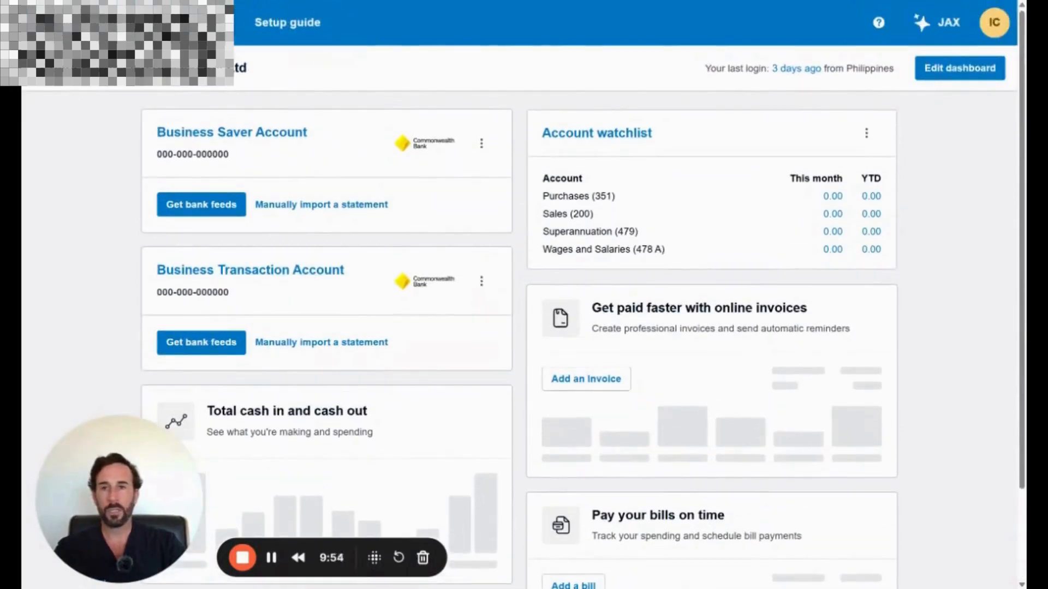
click(240, 67)
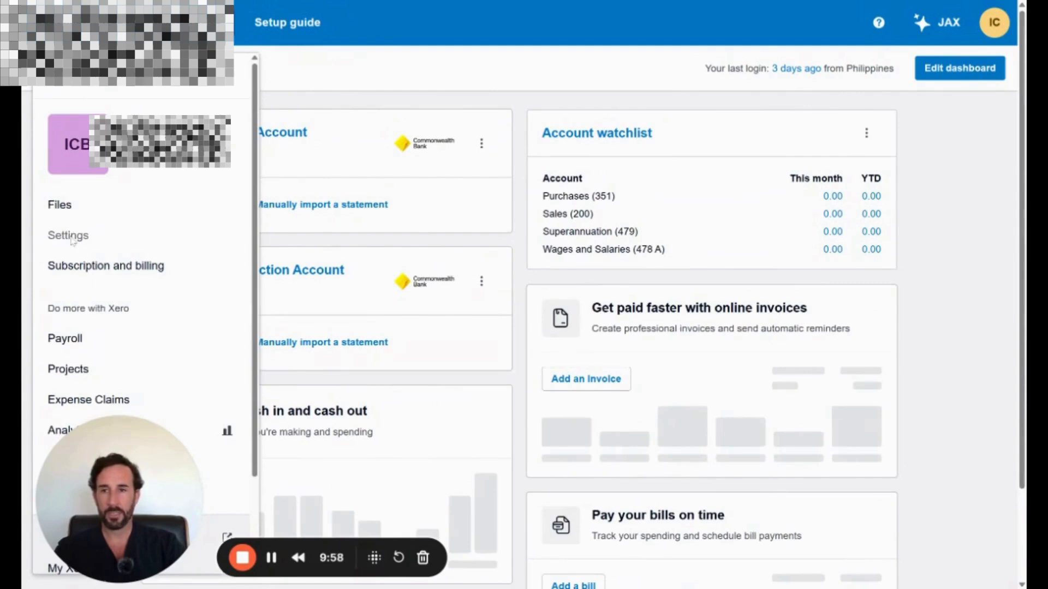
click(342, 82)
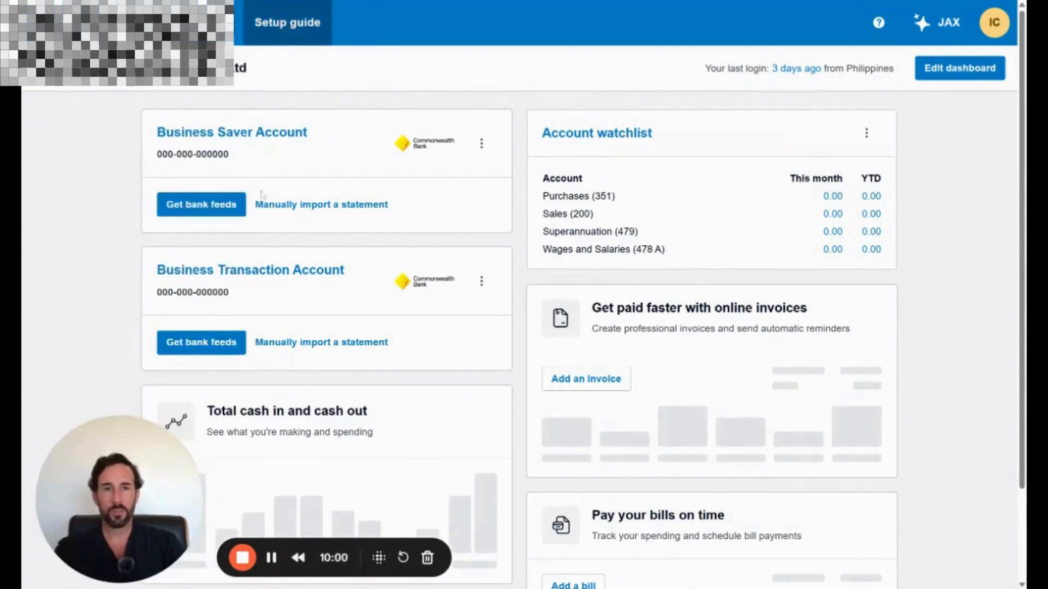
scroll(262, 195, down, 2)
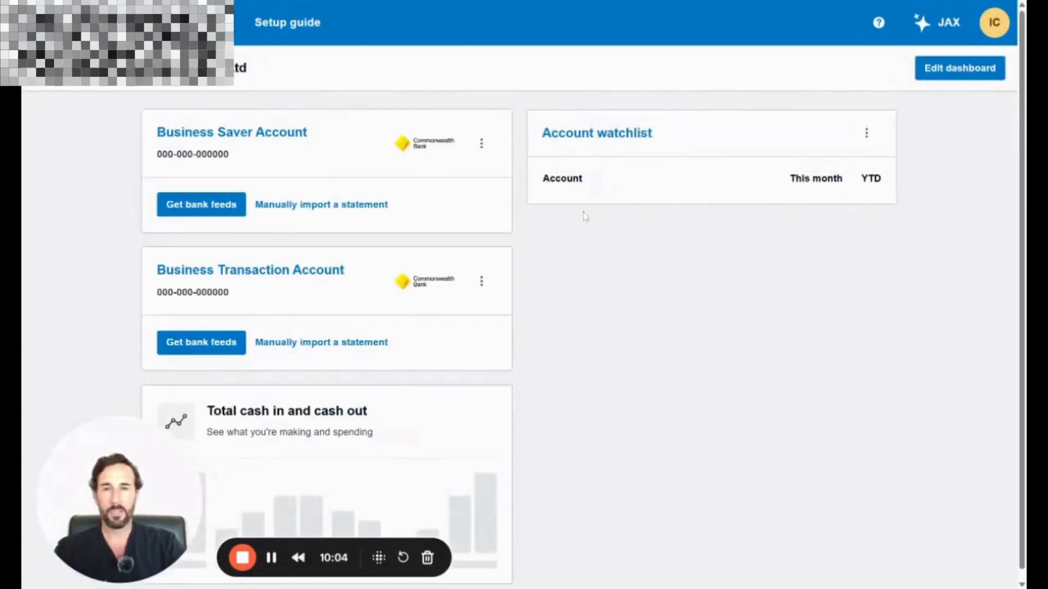
scroll(606, 284, down, 1)
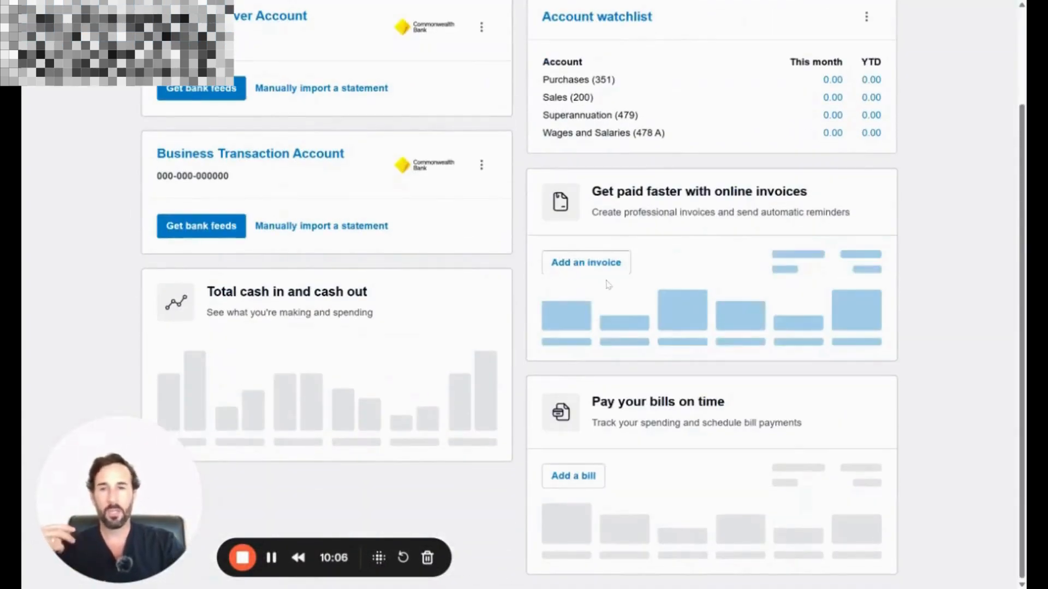
scroll(611, 289, up, 1)
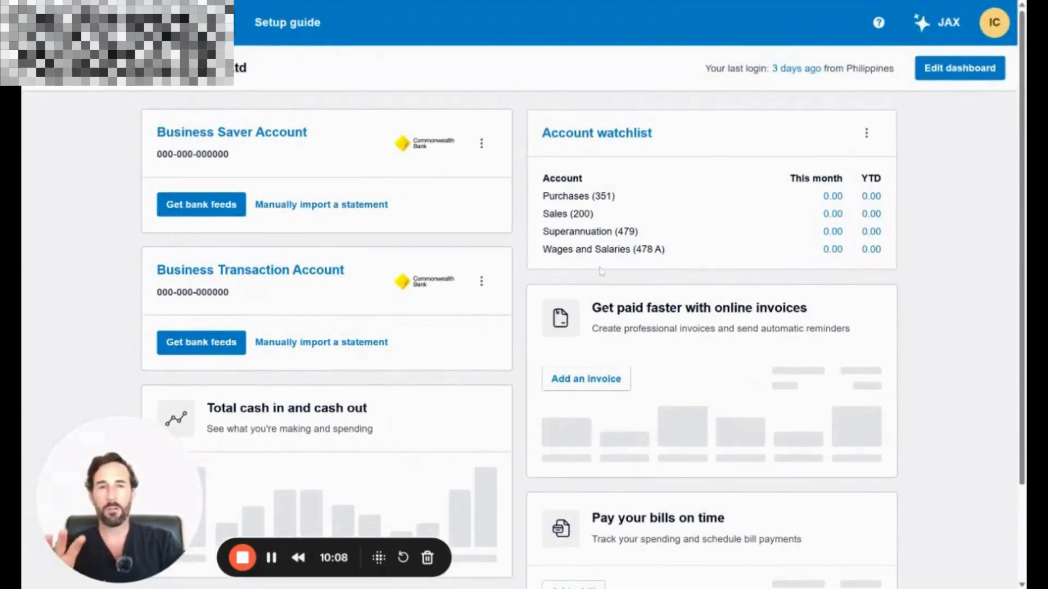